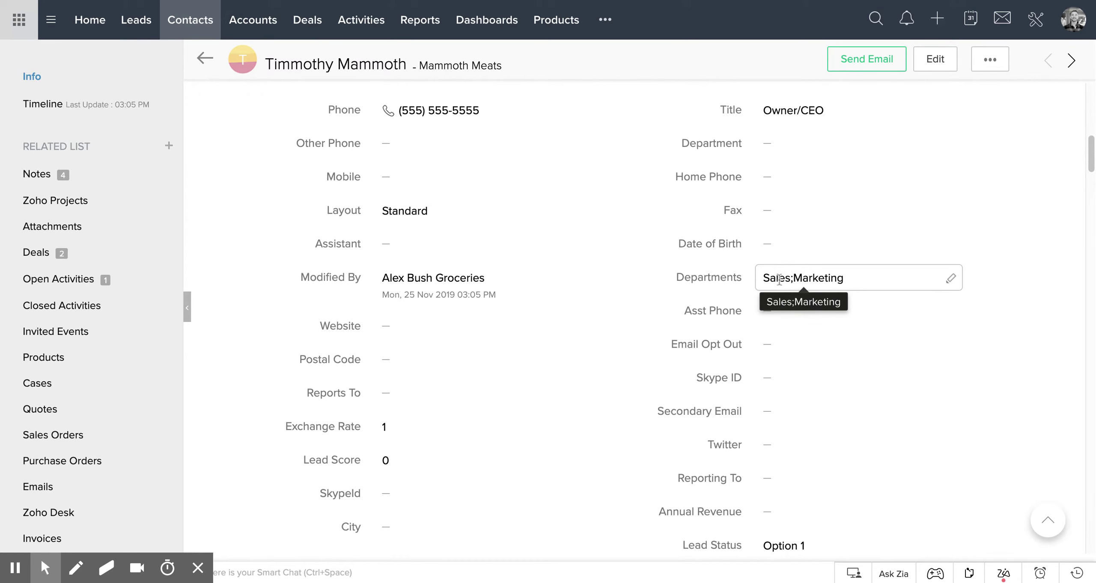
Step: Review the options available for the contact's Departments field without changing it, and return to the contacts list
{"action": "left_click", "coordinate": [858, 279]}
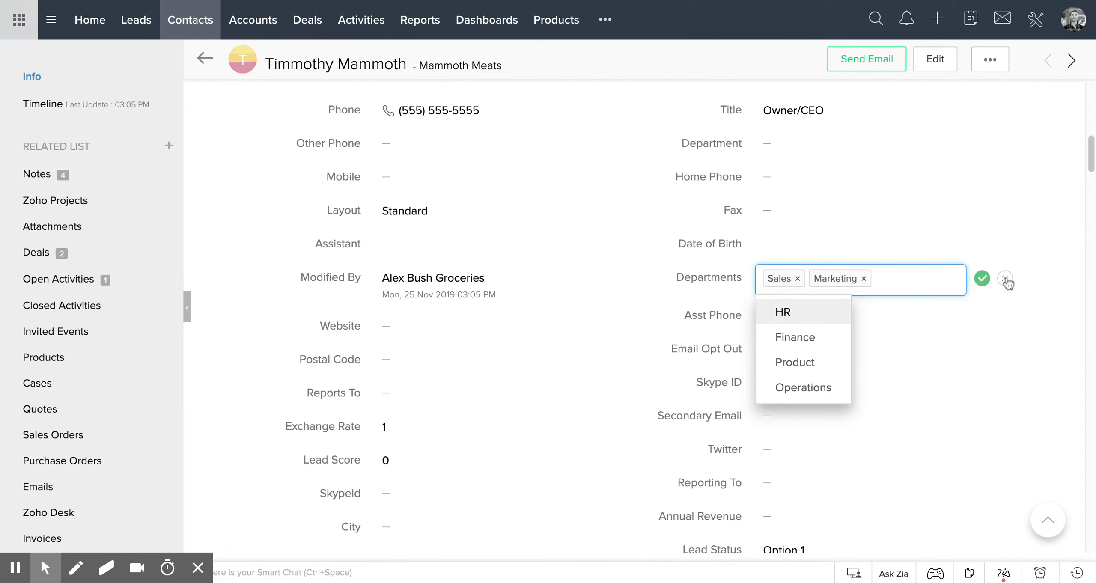
{"action": "left_click", "coordinate": [1005, 280]}
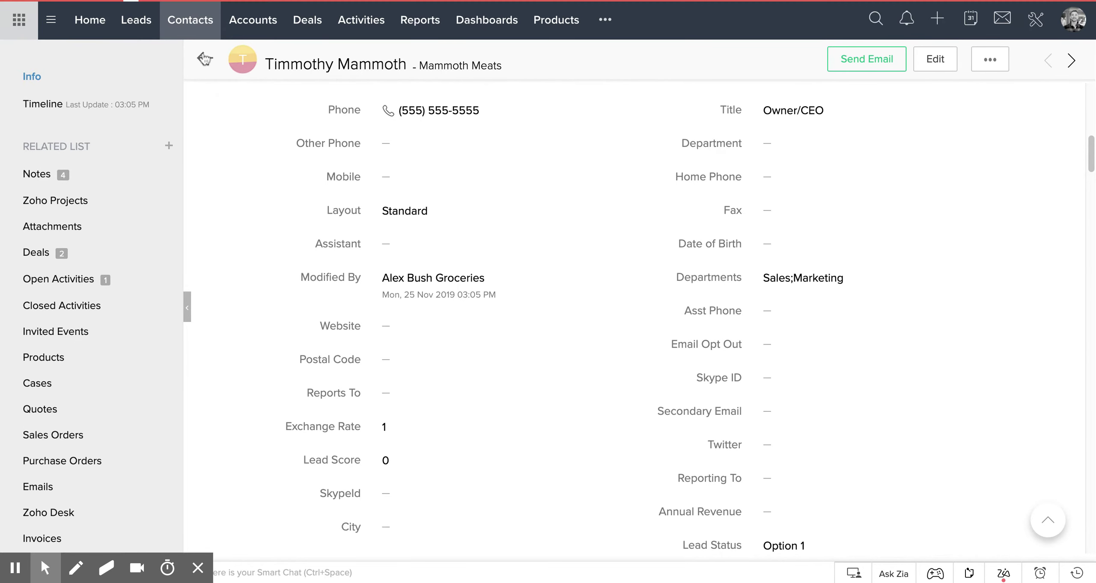
{"action": "left_click", "coordinate": [204, 58]}
Step: Filter the contacts list to records where Departments is "sales"
{"action": "scroll", "coordinate": [478, 276], "scroll_direction": "down", "scroll_amount": 10}
{"action": "scroll", "coordinate": [479, 276], "scroll_direction": "up", "scroll_amount": 10}
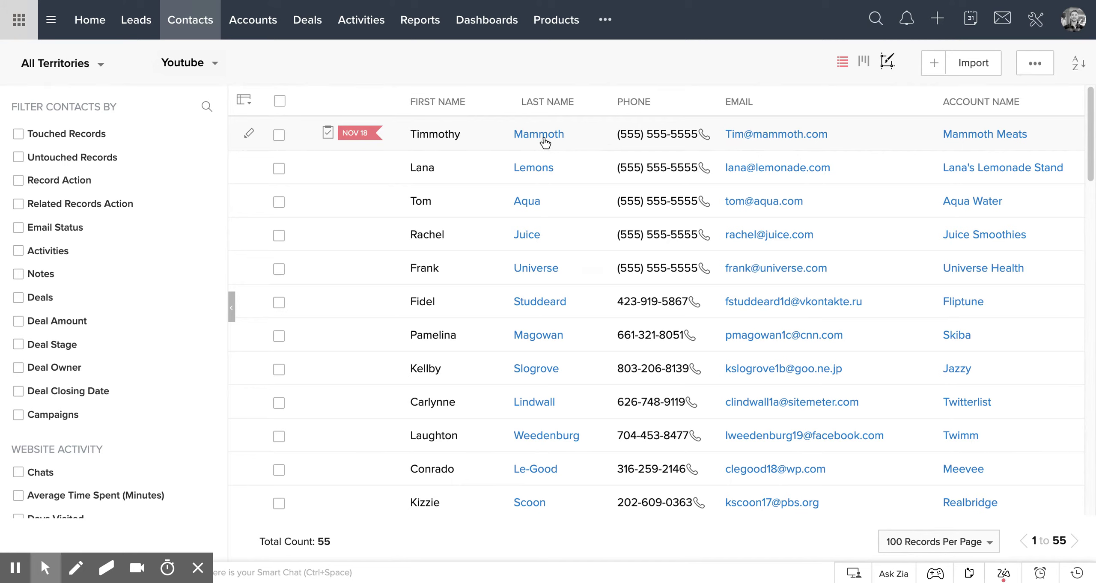
{"action": "scroll", "coordinate": [168, 254], "scroll_direction": "down", "scroll_amount": 15}
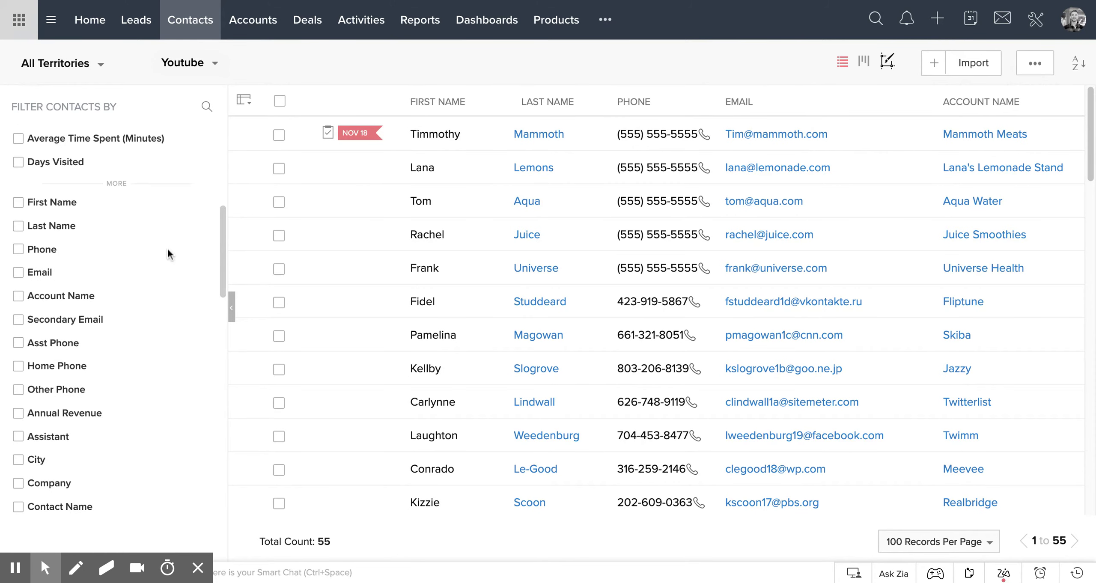
{"action": "scroll", "coordinate": [168, 254], "scroll_direction": "down", "scroll_amount": 12}
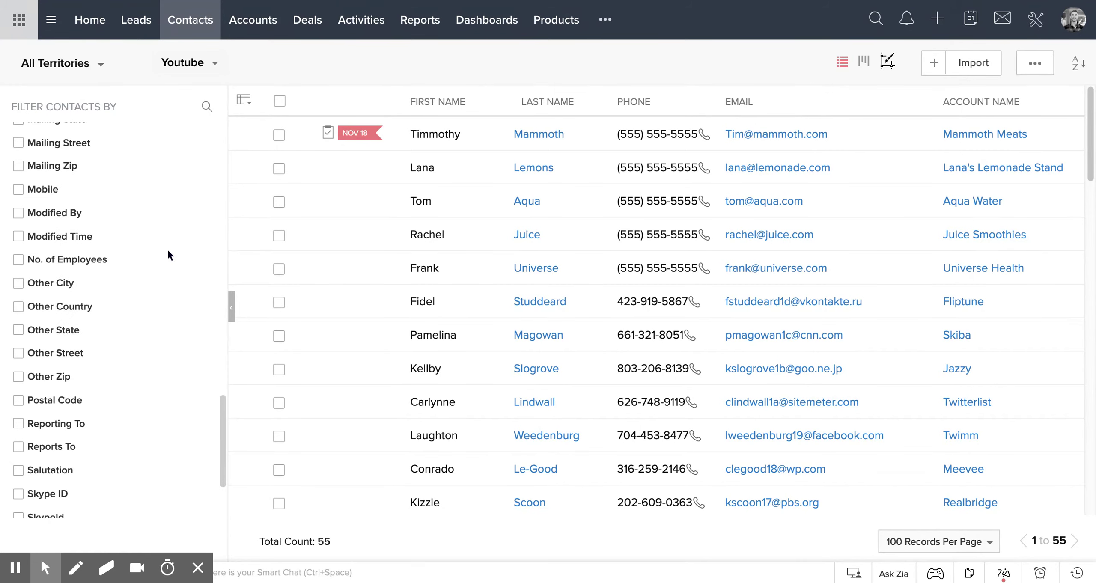
{"action": "scroll", "coordinate": [168, 254], "scroll_direction": "up", "scroll_amount": 12}
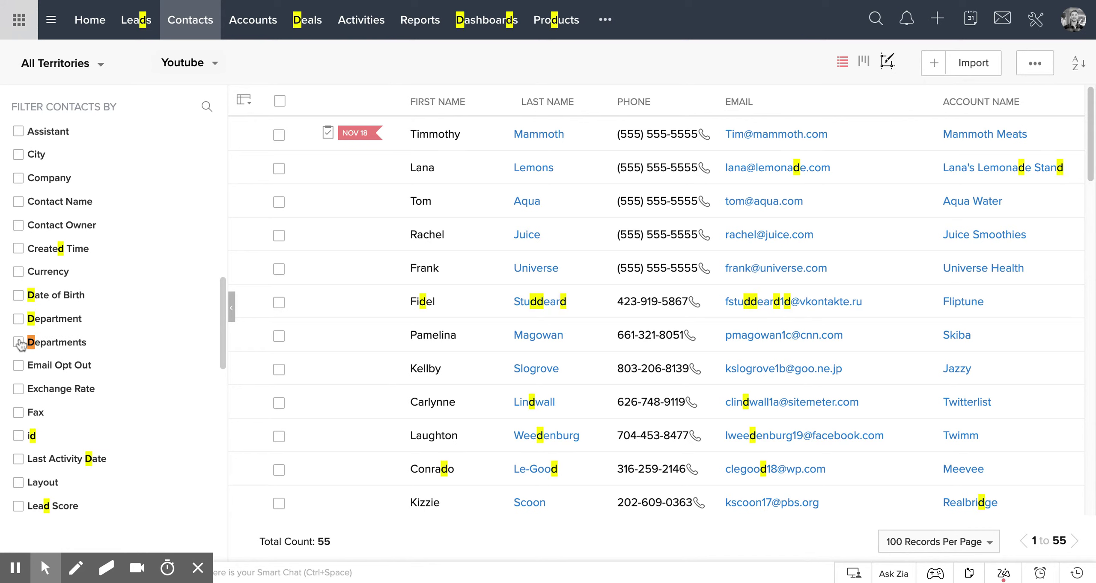
{"action": "type", "text": "nts"}
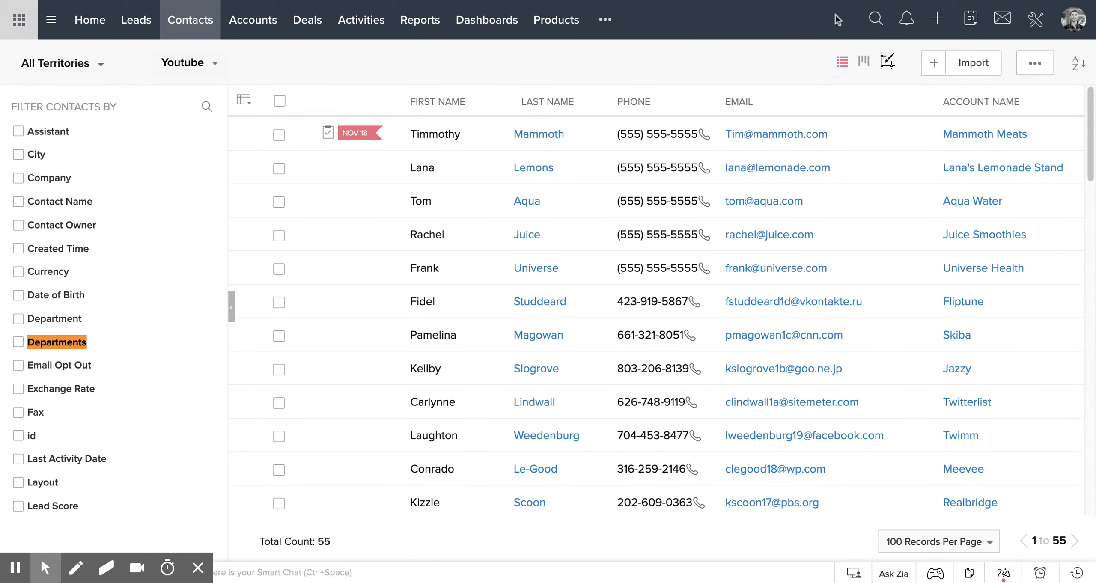
{"action": "key", "text": "Escape"}
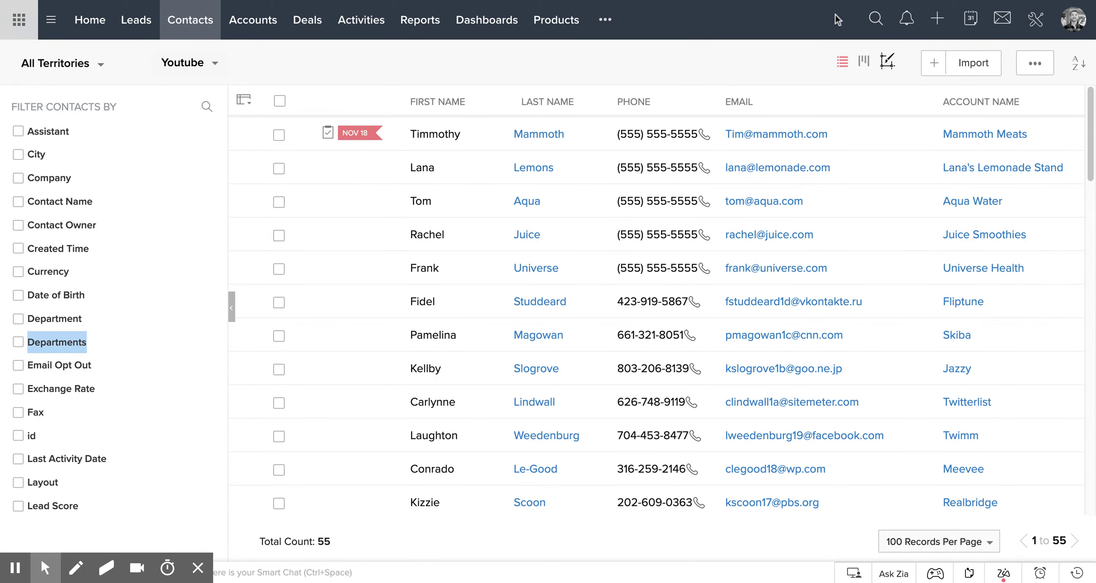
{"action": "left_click", "coordinate": [18, 342]}
{"action": "left_click", "coordinate": [98, 387]}
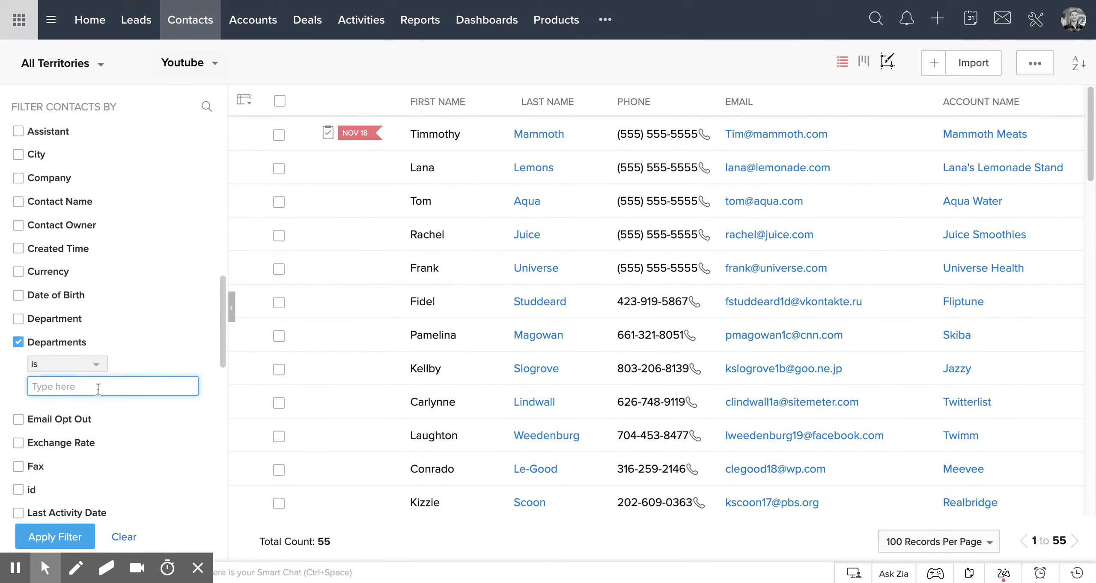
{"action": "type", "text": "sales"}
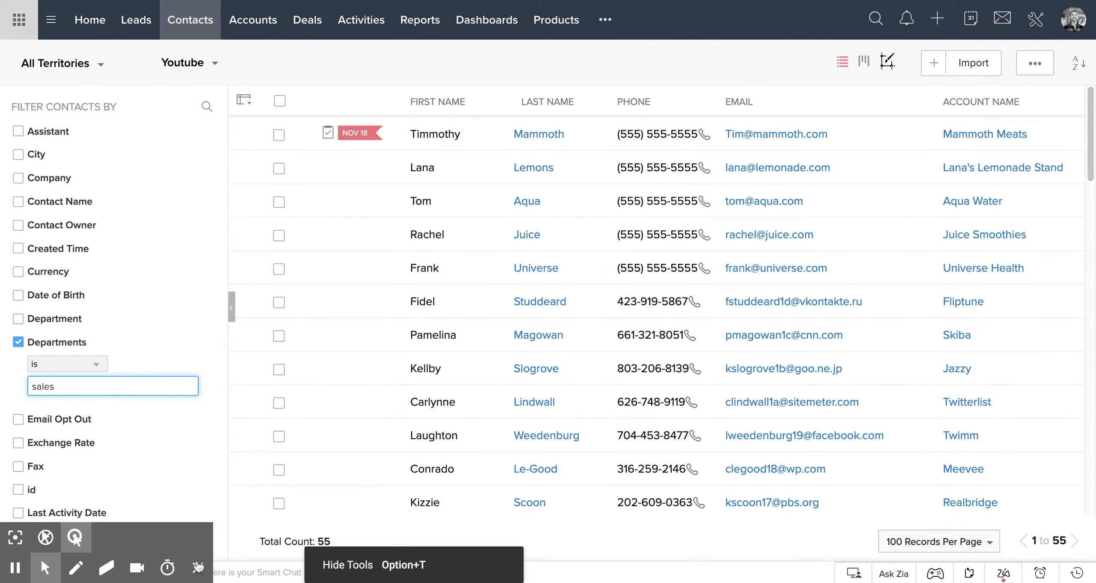
{"action": "left_click", "coordinate": [46, 540]}
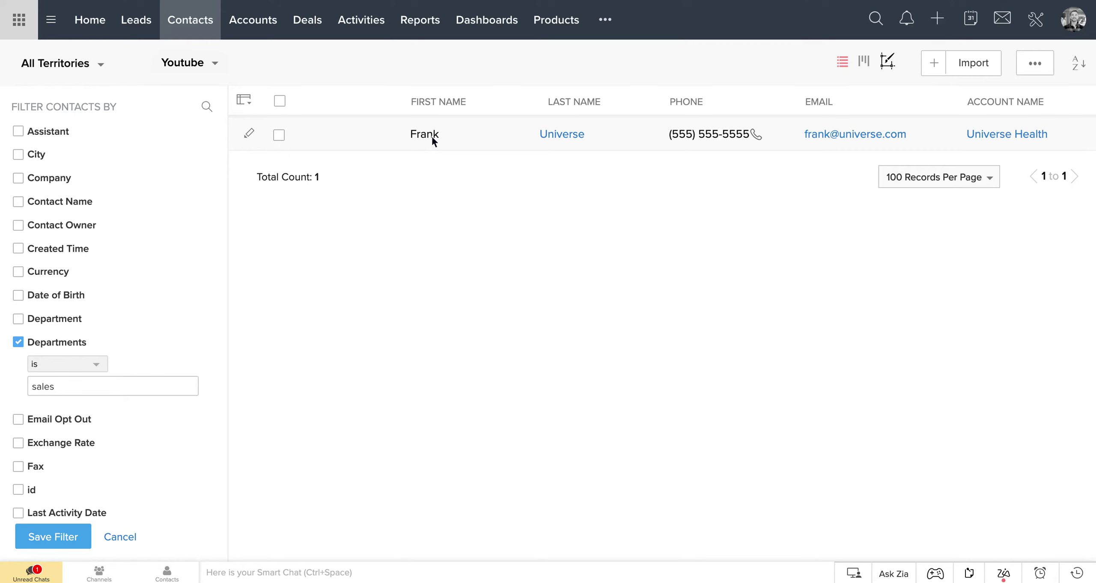
Step: Add Marketing to the Departments field of the Universe Health contact, save it, and return to the filtered contacts
{"action": "left_click", "coordinate": [561, 134]}
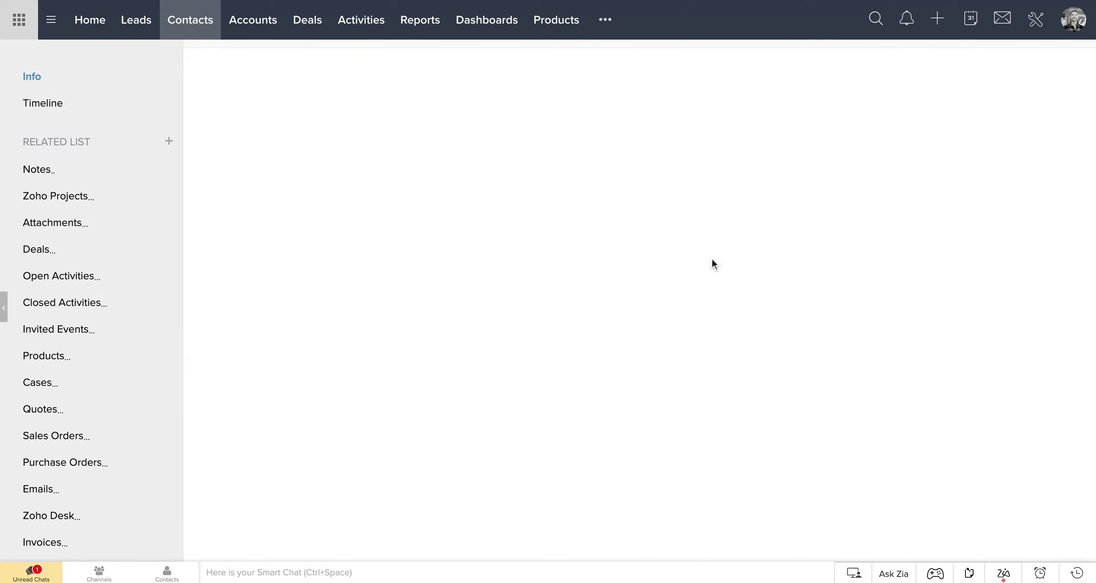
{"action": "scroll", "coordinate": [822, 368], "scroll_direction": "down", "scroll_amount": 7}
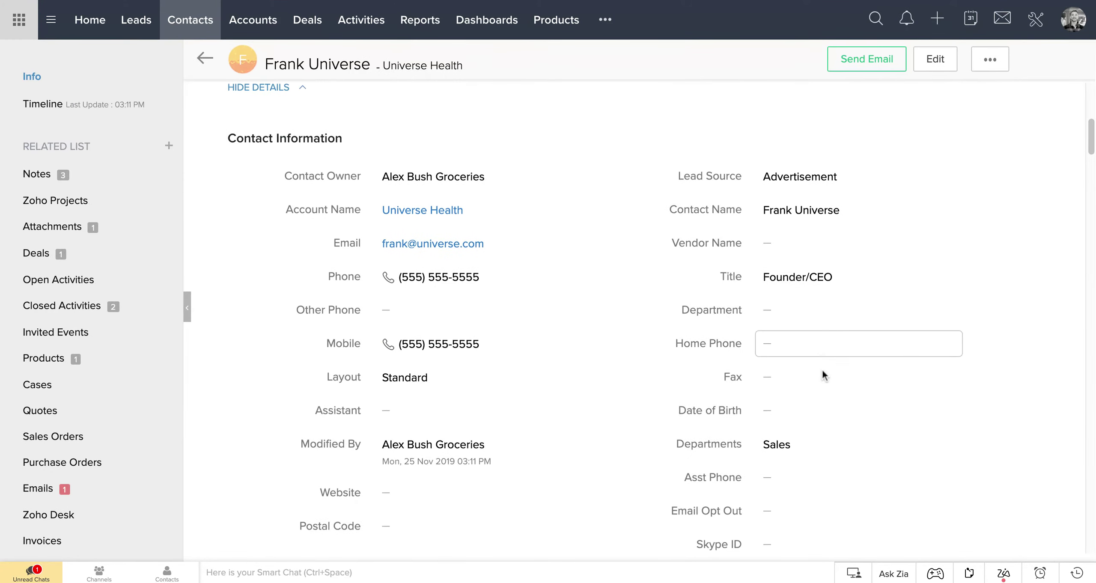
{"action": "scroll", "coordinate": [822, 371], "scroll_direction": "down", "scroll_amount": 1}
{"action": "left_click", "coordinate": [785, 410]}
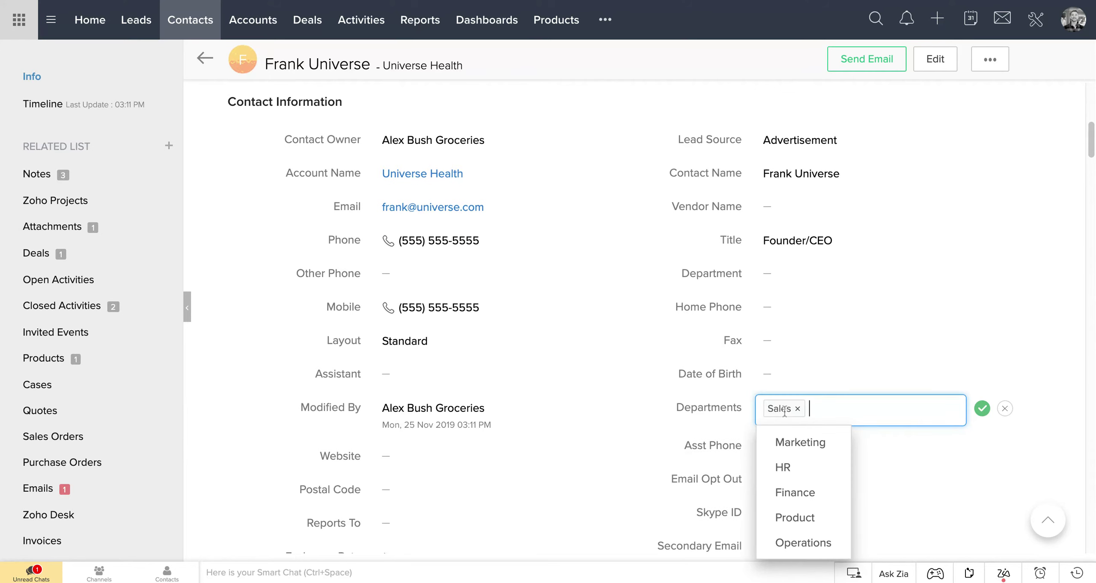
{"action": "left_click", "coordinate": [810, 441]}
{"action": "left_click", "coordinate": [982, 409]}
{"action": "left_click", "coordinate": [203, 60]}
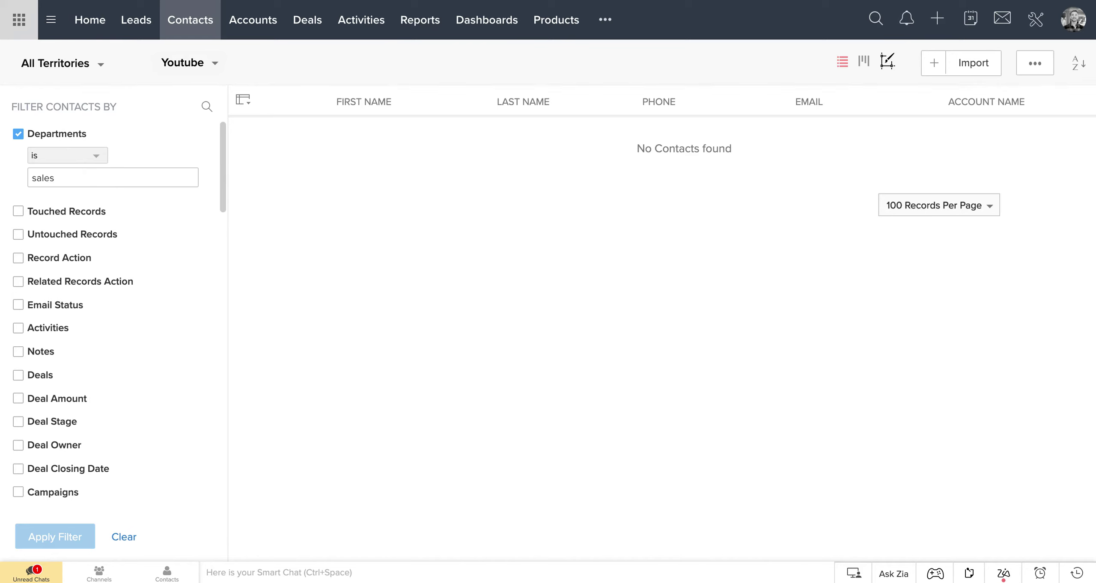
Step: Switch the Departments filter condition to "contains" with the value "sales" and apply it
{"action": "left_click", "coordinate": [73, 156]}
{"action": "left_click", "coordinate": [90, 180]}
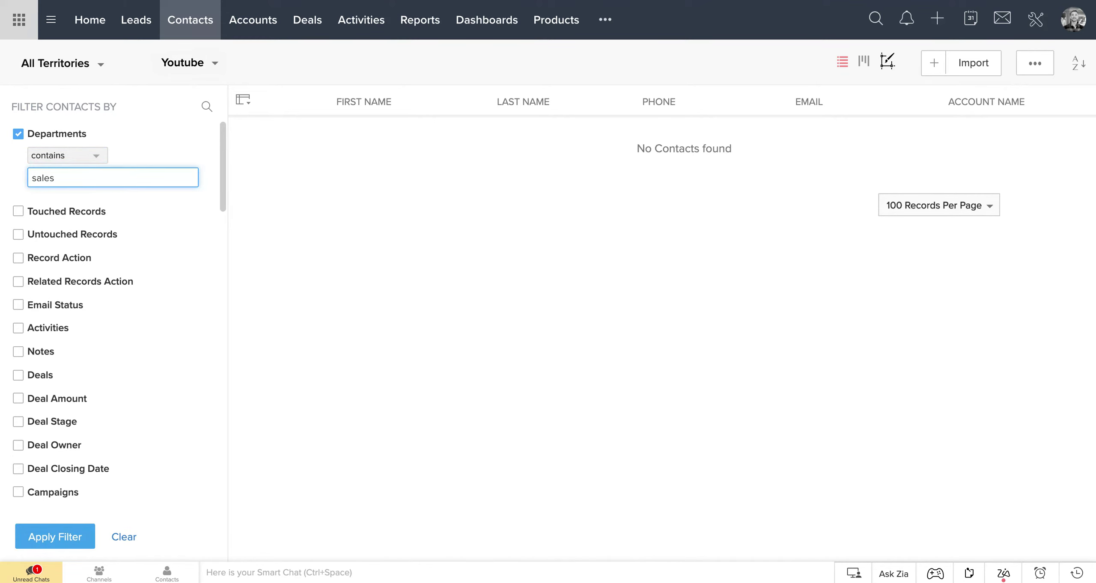
{"action": "left_click", "coordinate": [48, 538]}
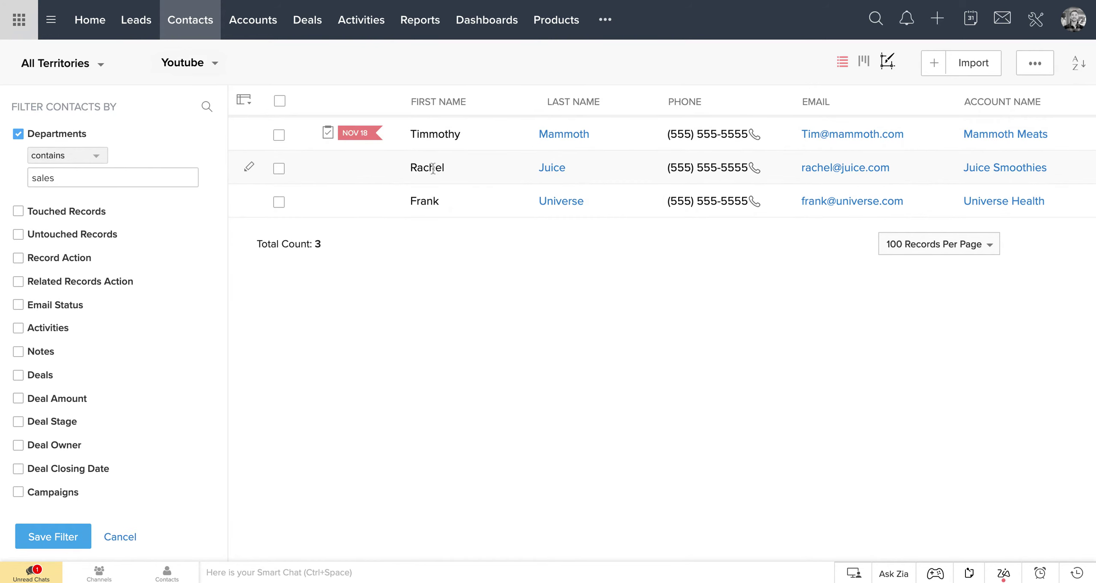
Step: Filter the contacts to those whose Departments "doesn't contain" the value "marketing"
{"action": "left_click", "coordinate": [57, 159]}
{"action": "left_click", "coordinate": [77, 177]}
{"action": "key", "text": "BackSpace"}
{"action": "key", "text": "BackSpace"}
{"action": "key", "text": "BackSpace"}
{"action": "key", "text": "BackSpace"}
{"action": "key", "text": "BackSpace"}
{"action": "type", "text": "marketing"}
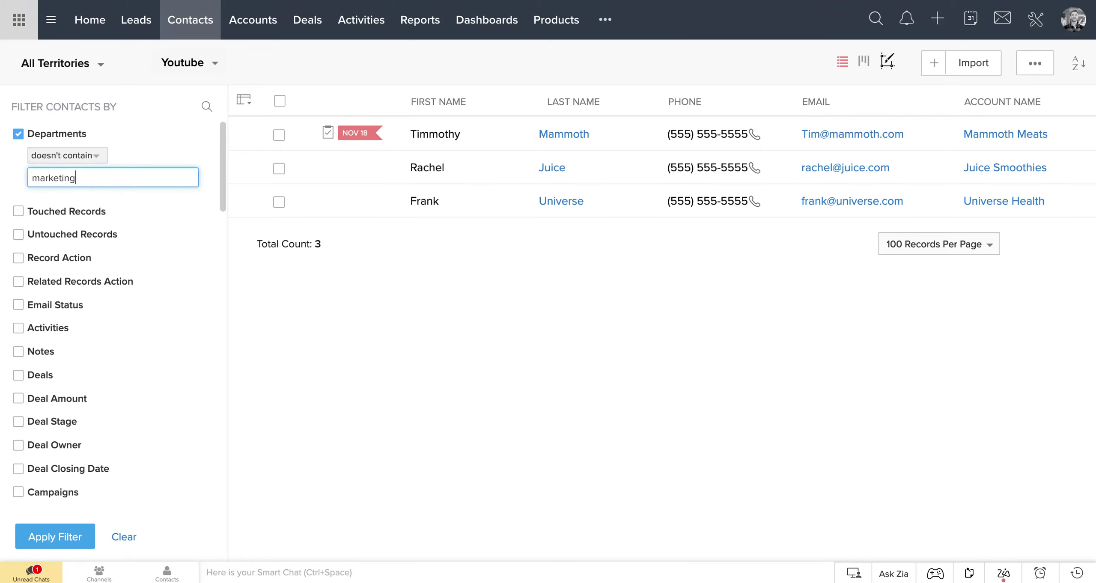
{"action": "left_click", "coordinate": [55, 537]}
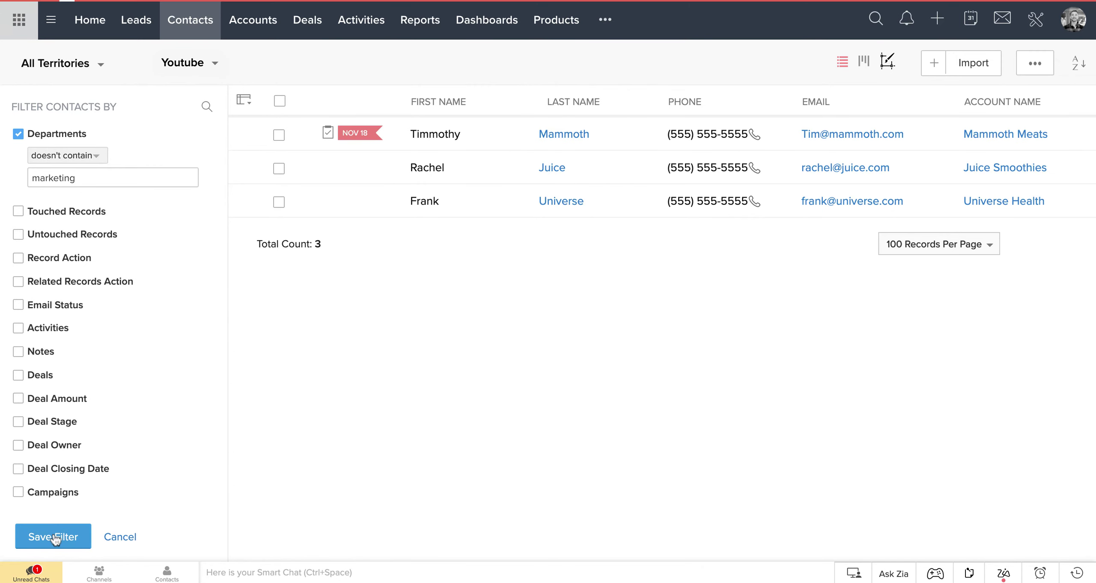
Step: Browse the filtered contacts, inspect the contact information of the Skiptube contact, and return to the list
{"action": "scroll", "coordinate": [490, 341], "scroll_direction": "down", "scroll_amount": 3}
{"action": "scroll", "coordinate": [492, 343], "scroll_direction": "down", "scroll_amount": 10}
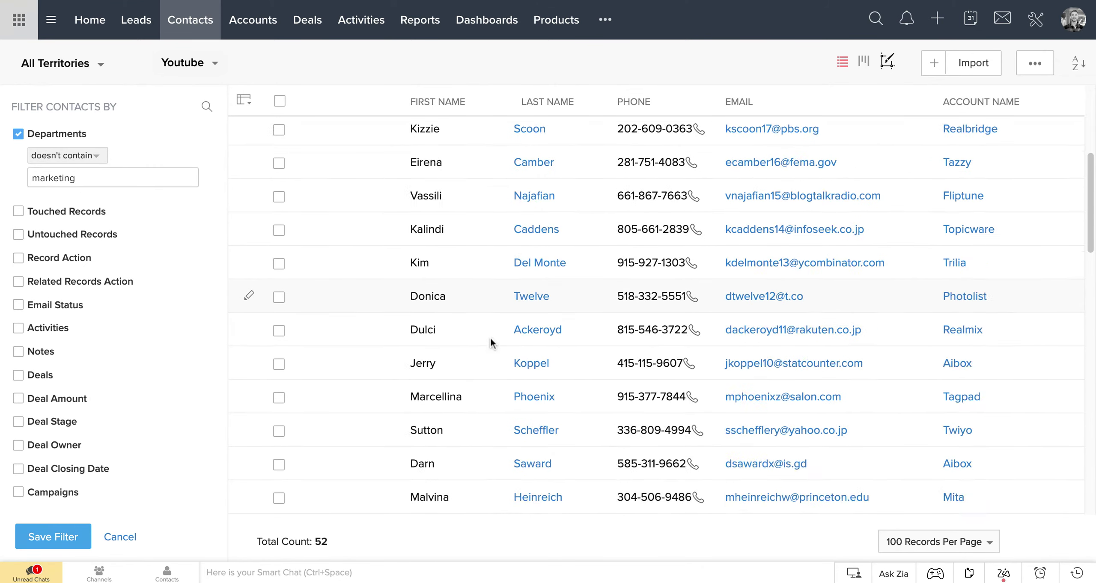
{"action": "left_click", "coordinate": [531, 294]}
{"action": "scroll", "coordinate": [529, 294], "scroll_direction": "down", "scroll_amount": 5}
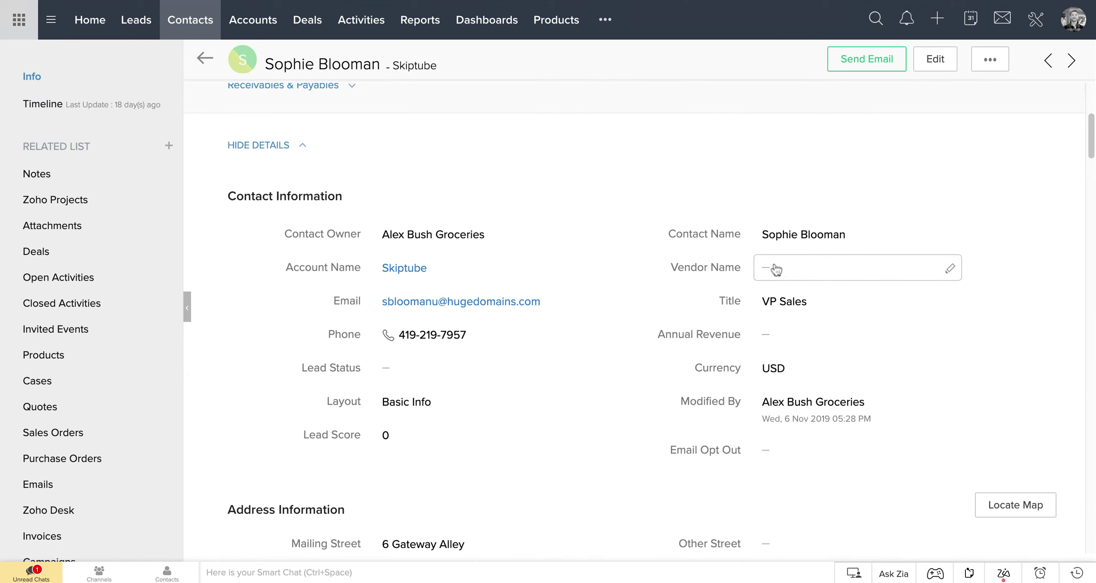
{"action": "left_click", "coordinate": [204, 58]}
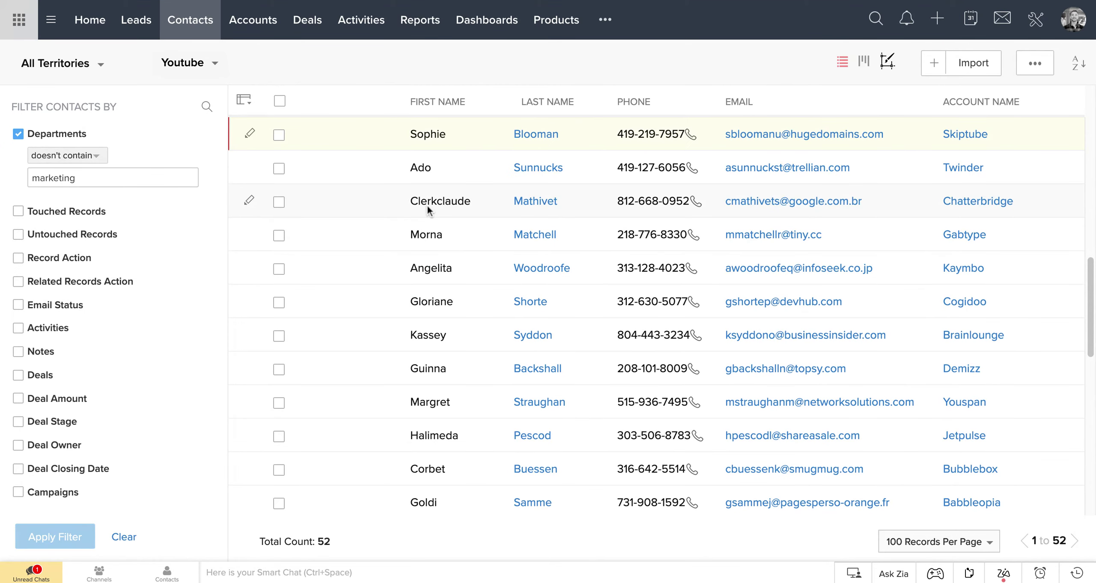
{"action": "scroll", "coordinate": [538, 221], "scroll_direction": "up", "scroll_amount": 15}
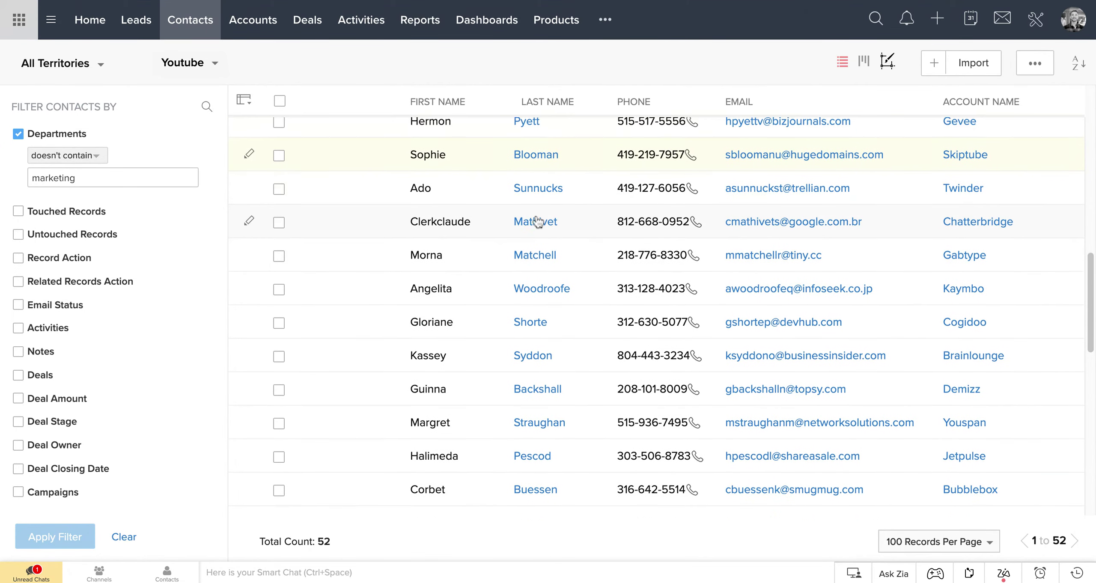
{"action": "scroll", "coordinate": [537, 242], "scroll_direction": "up", "scroll_amount": 2}
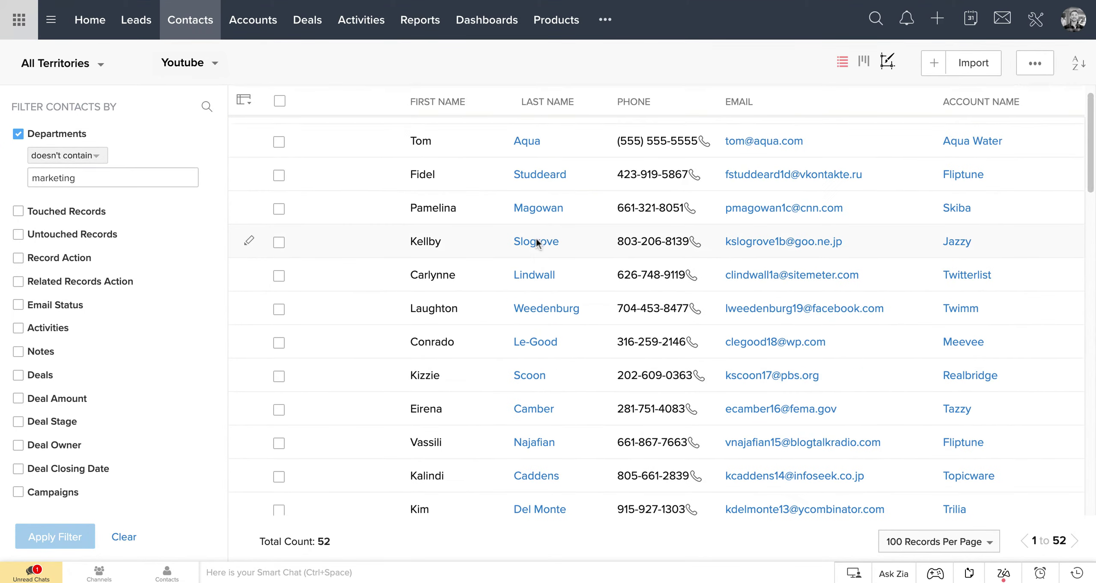
Step: Change the Departments filter condition to "is" for "marketing" and apply it
{"action": "left_click", "coordinate": [79, 160]}
{"action": "left_click", "coordinate": [73, 176]}
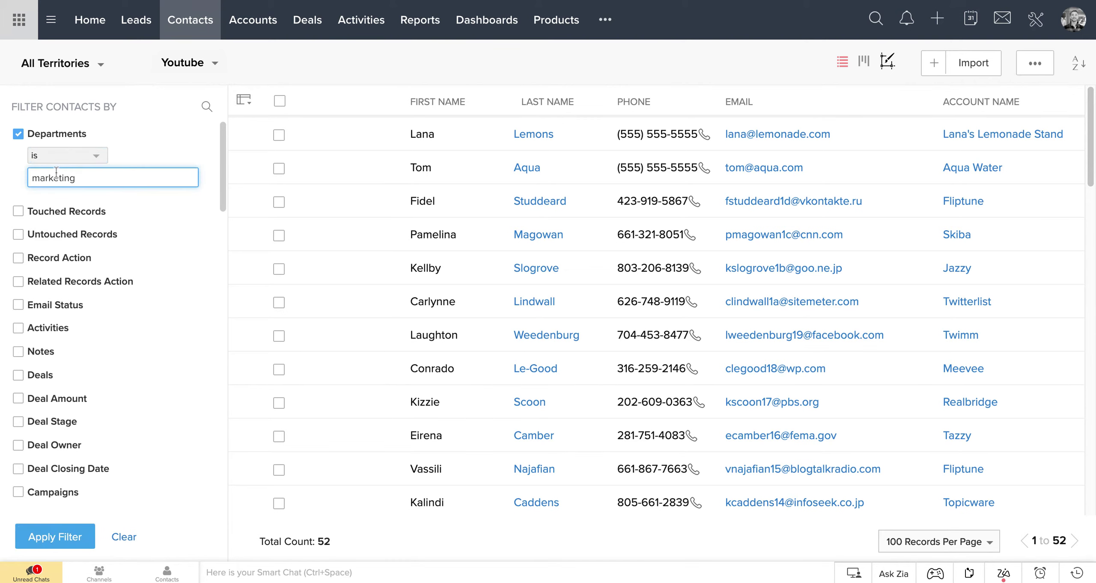
{"action": "left_click", "coordinate": [55, 537]}
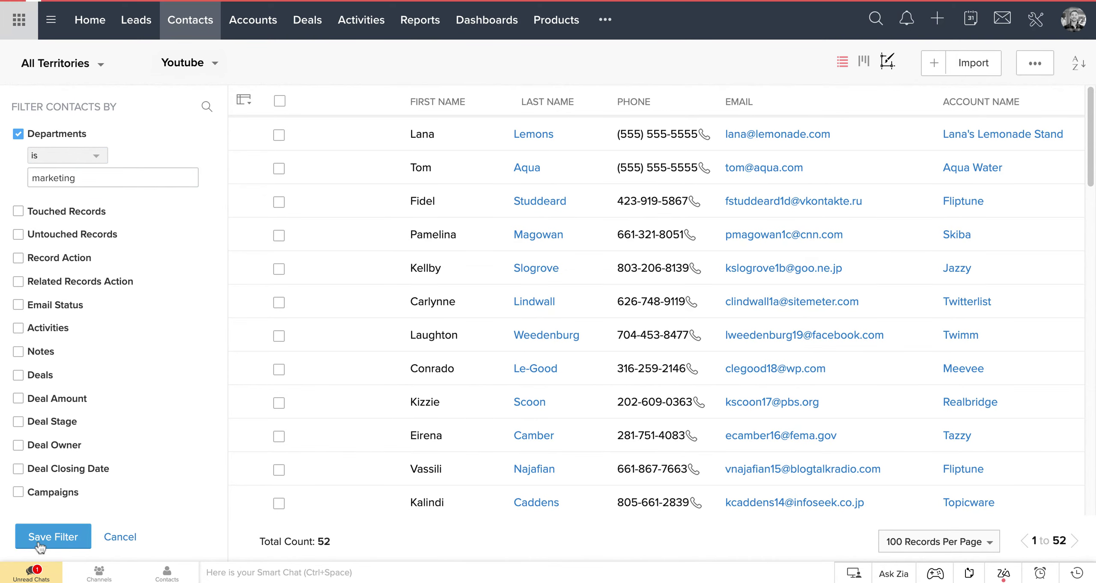
Step: Re-enter "marketing" as the value of the Departments "is" filter and apply it again
{"action": "left_click", "coordinate": [85, 176]}
{"action": "key", "text": "ctrl+a"}
{"action": "key", "text": "BackSpace"}
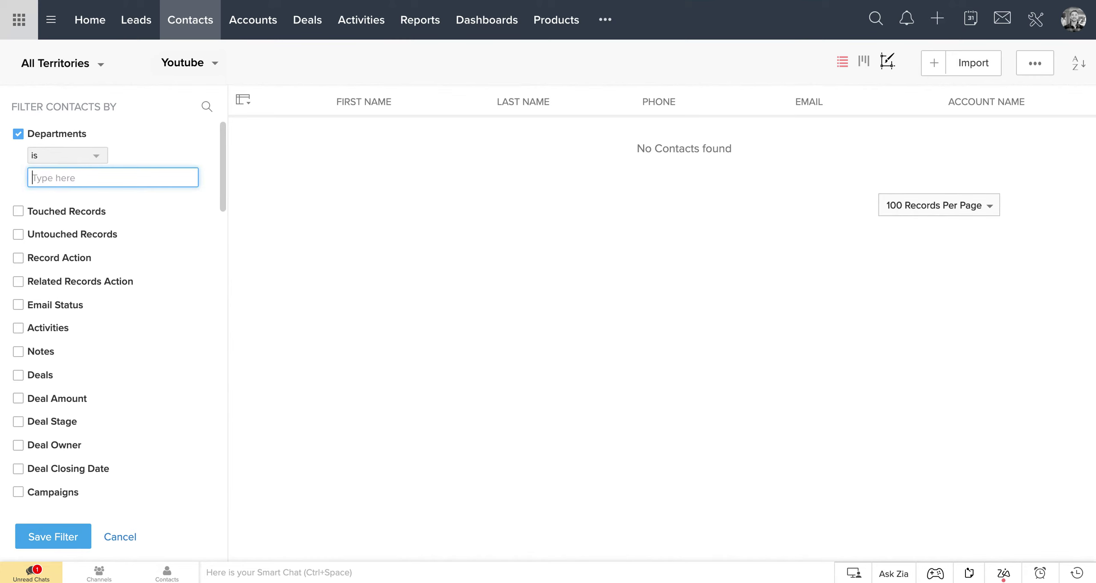
{"action": "type", "text": "sales"}
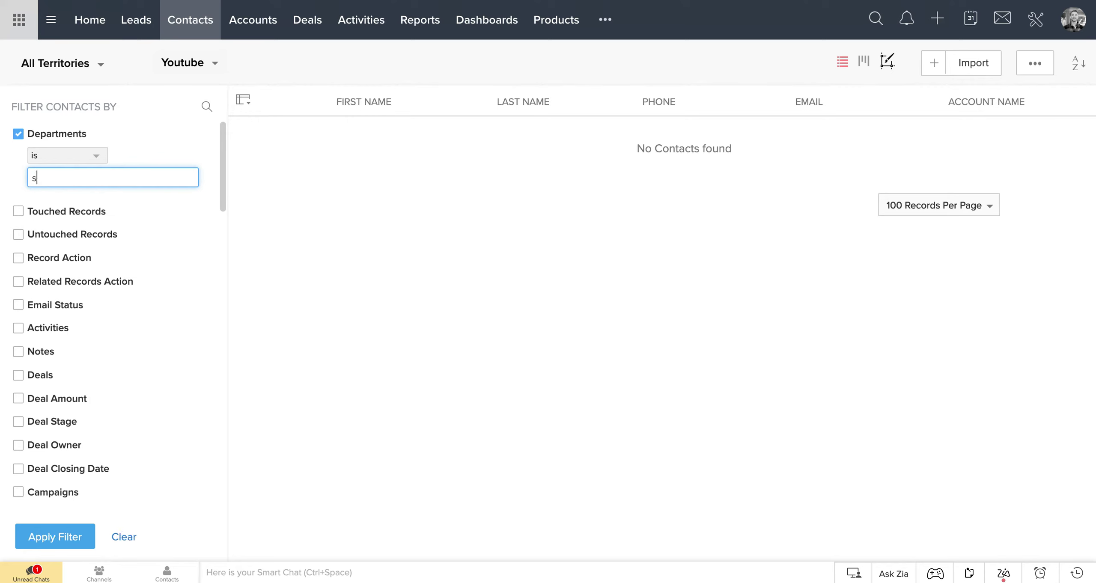
{"action": "key", "text": "BackSpace"}
{"action": "key", "text": "BackSpace"}
{"action": "key", "text": "BackSpace"}
{"action": "key", "text": "BackSpace"}
{"action": "key", "text": "BackSpace"}
{"action": "type", "text": "marketing"}
{"action": "left_click", "coordinate": [54, 535]}
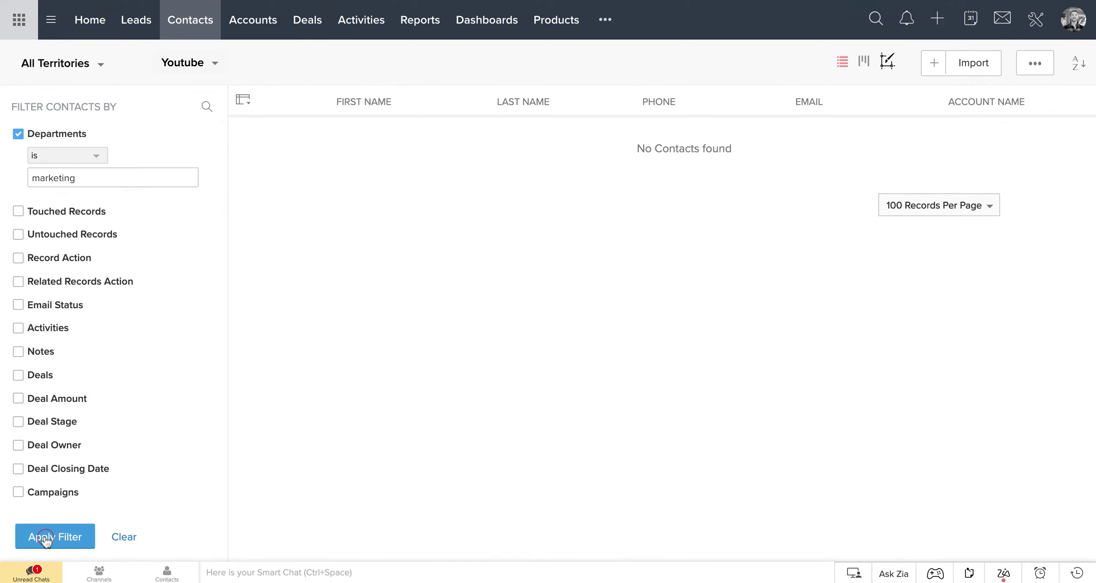
Step: Set the Departments filter condition to "contains" for "marketing" and apply it
{"action": "left_click", "coordinate": [81, 161]}
{"action": "left_click", "coordinate": [85, 188]}
{"action": "left_click", "coordinate": [56, 537]}
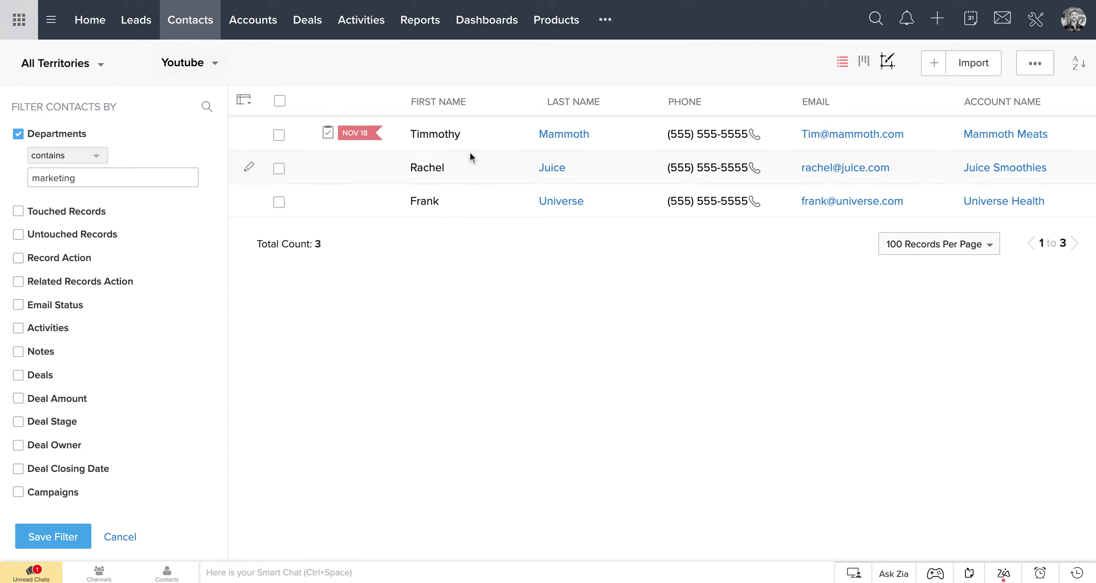
Step: Try to filter the contacts by Departments containing the combined value "marketing;sales"
{"action": "left_click", "coordinate": [103, 177]}
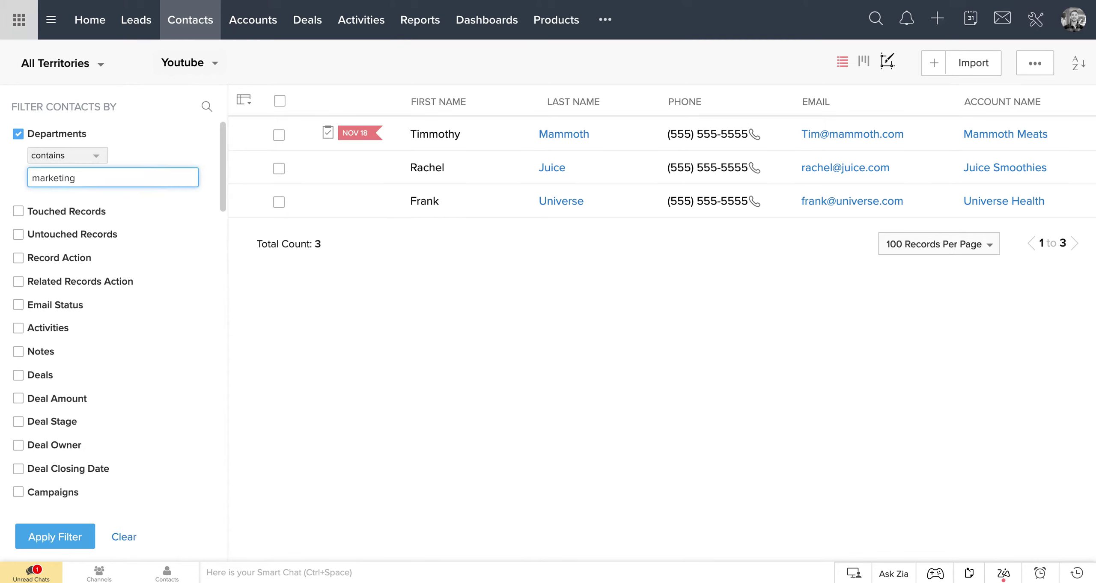
{"action": "type", "text": "sales"}
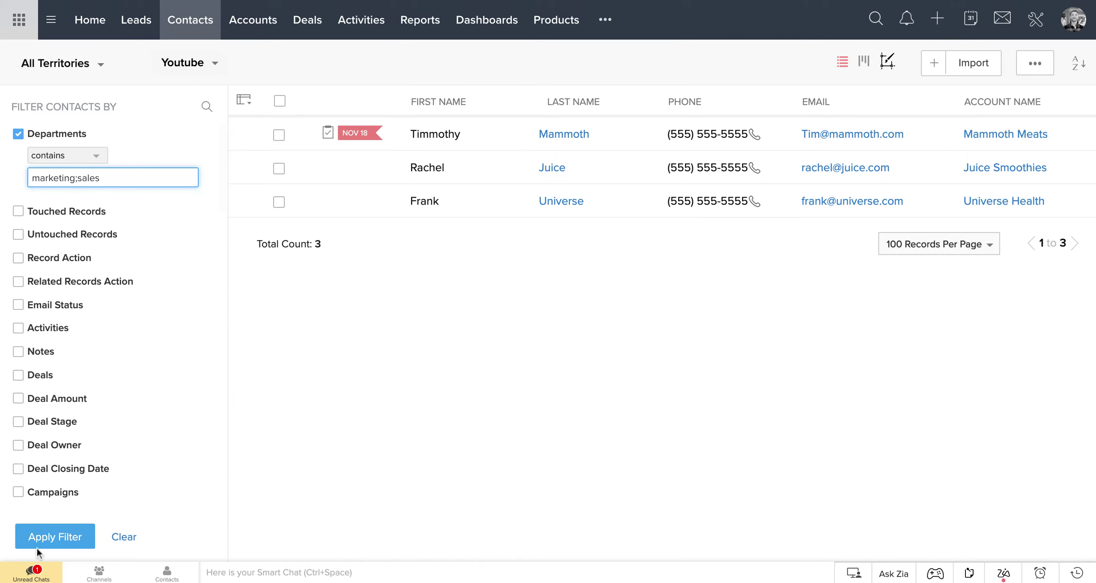
{"action": "left_click", "coordinate": [48, 541]}
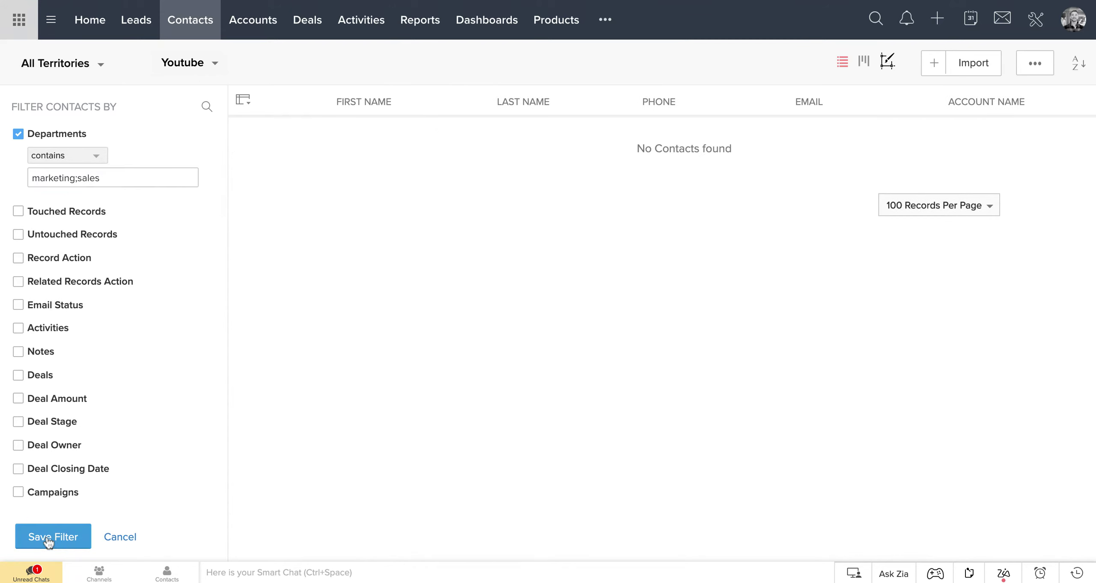
Step: Shorten the value of the Departments "contains" filter to "marketing"
{"action": "left_click", "coordinate": [130, 174]}
{"action": "key", "text": "BackSpace"}
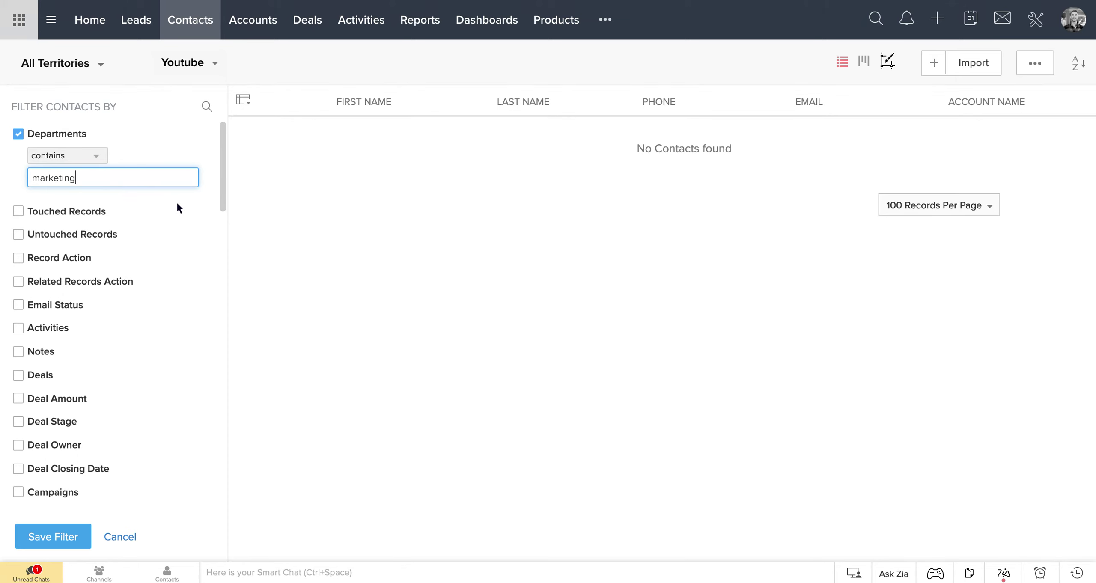
Step: Create a new contacts view named "Departments"
{"action": "left_click", "coordinate": [191, 63]}
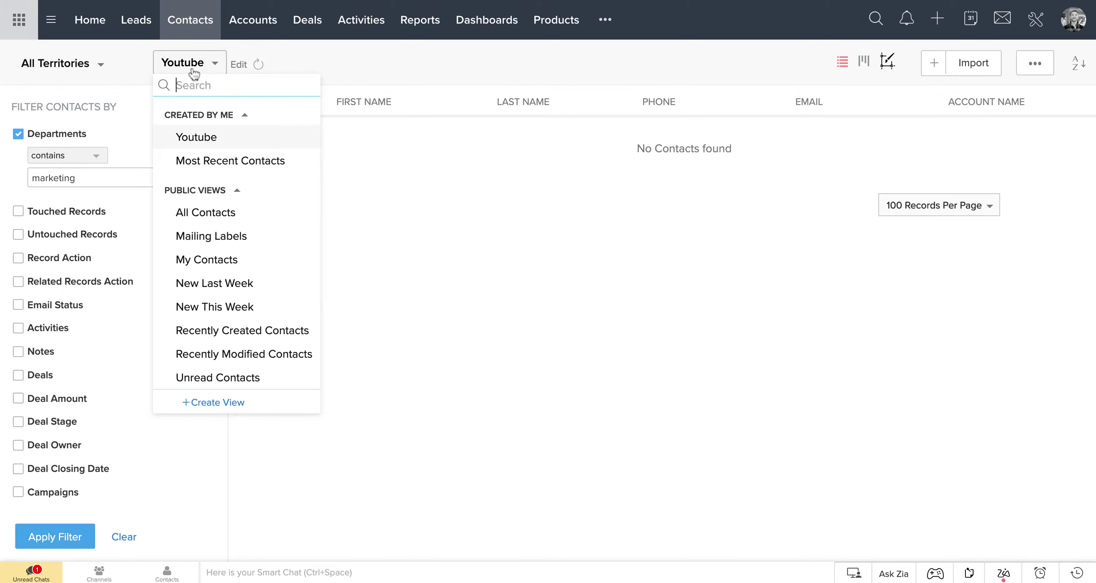
{"action": "left_click", "coordinate": [211, 403]}
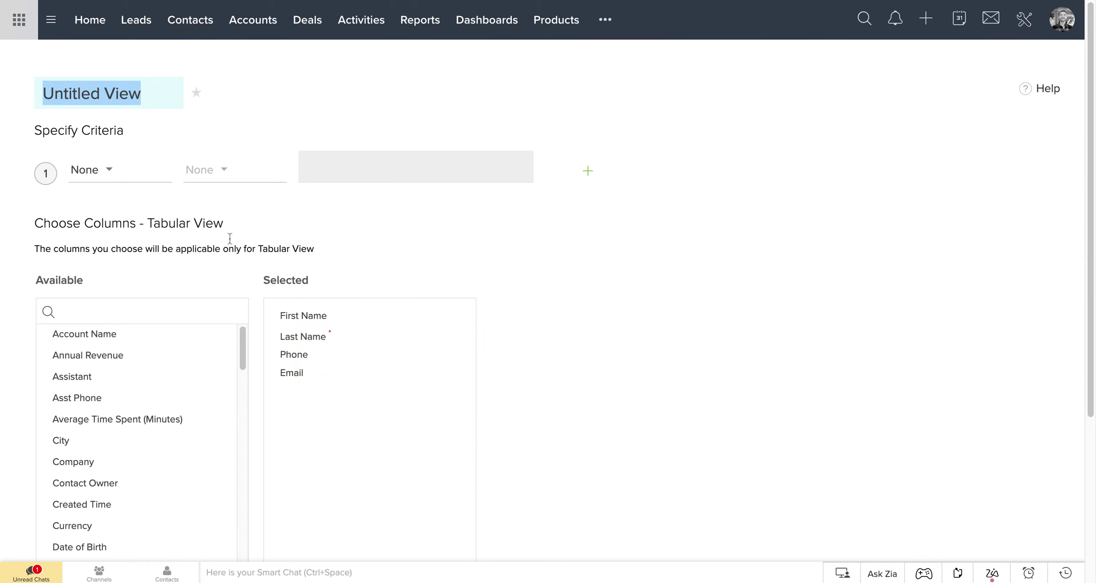
{"action": "type", "text": "Depar"}
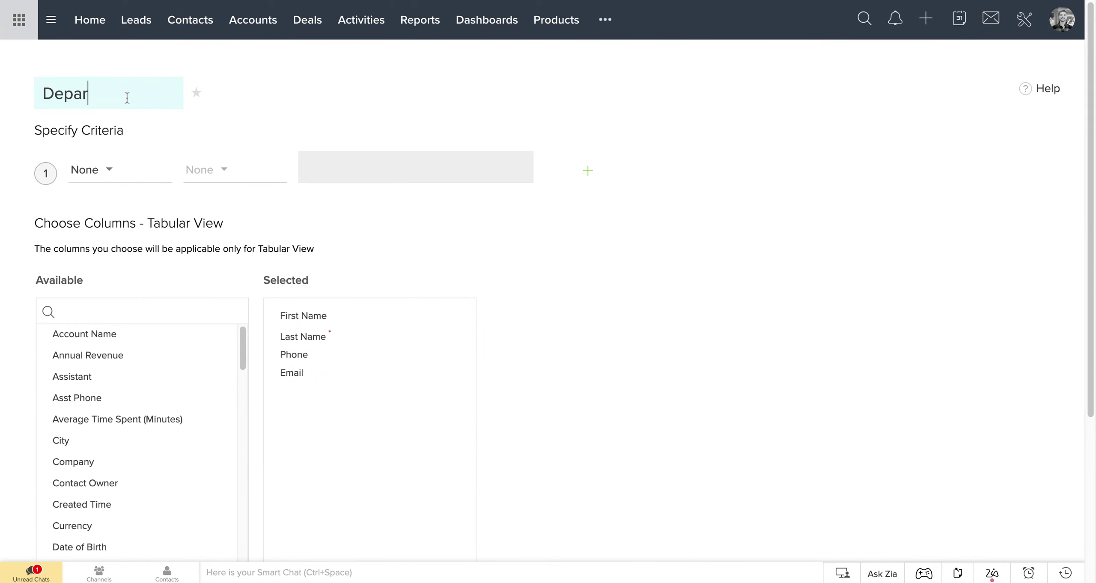
{"action": "type", "text": "tments"}
Step: Set the view's first criterion to Departments is "sales"
{"action": "left_click", "coordinate": [86, 170]}
{"action": "scroll", "coordinate": [152, 262], "scroll_direction": "down", "scroll_amount": 5}
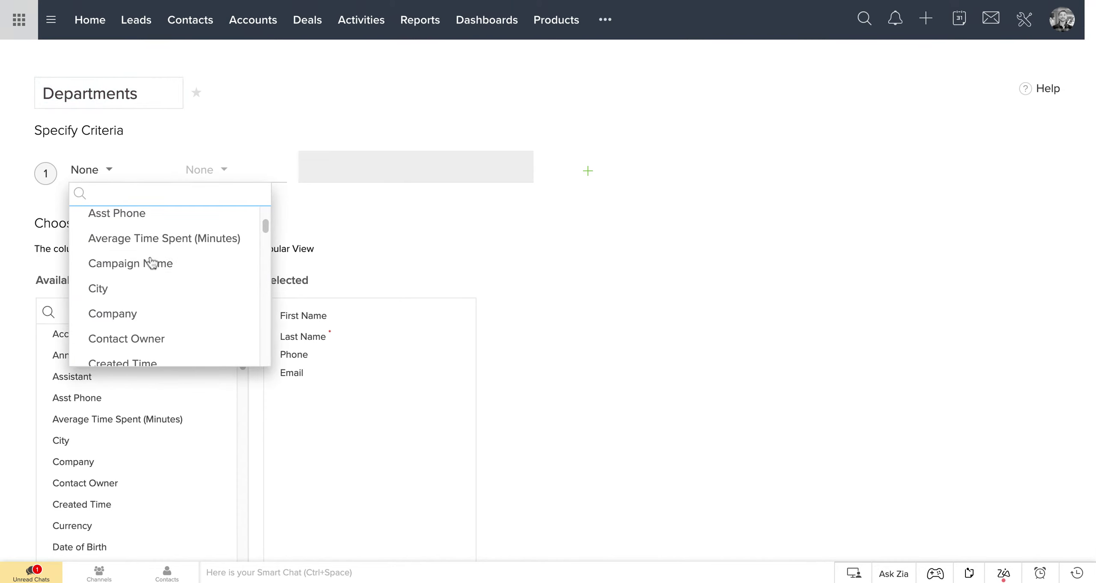
{"action": "type", "text": "depar"}
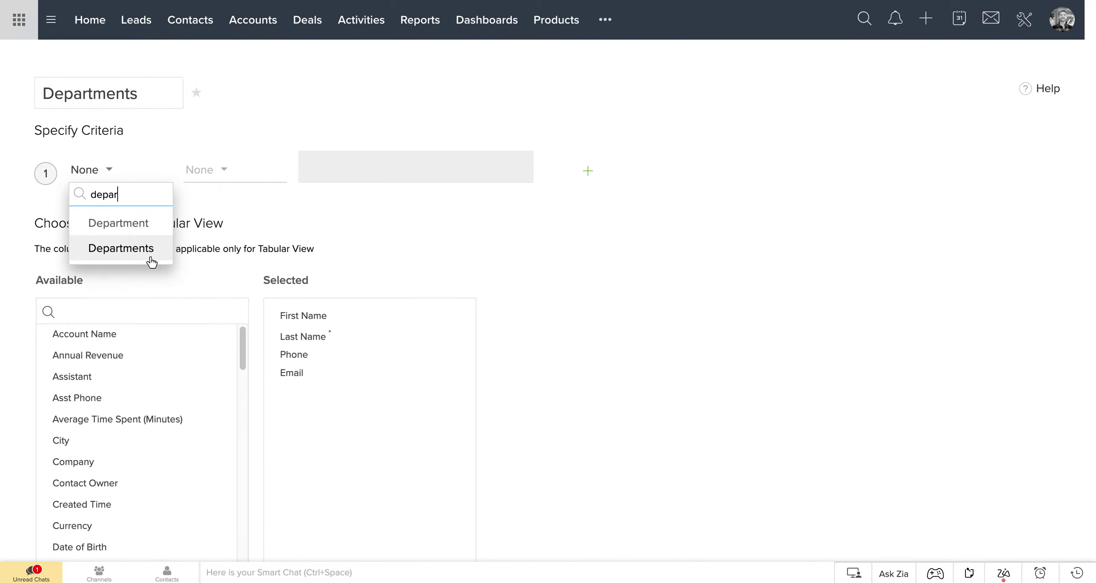
{"action": "left_click", "coordinate": [149, 253]}
{"action": "left_click", "coordinate": [197, 181]}
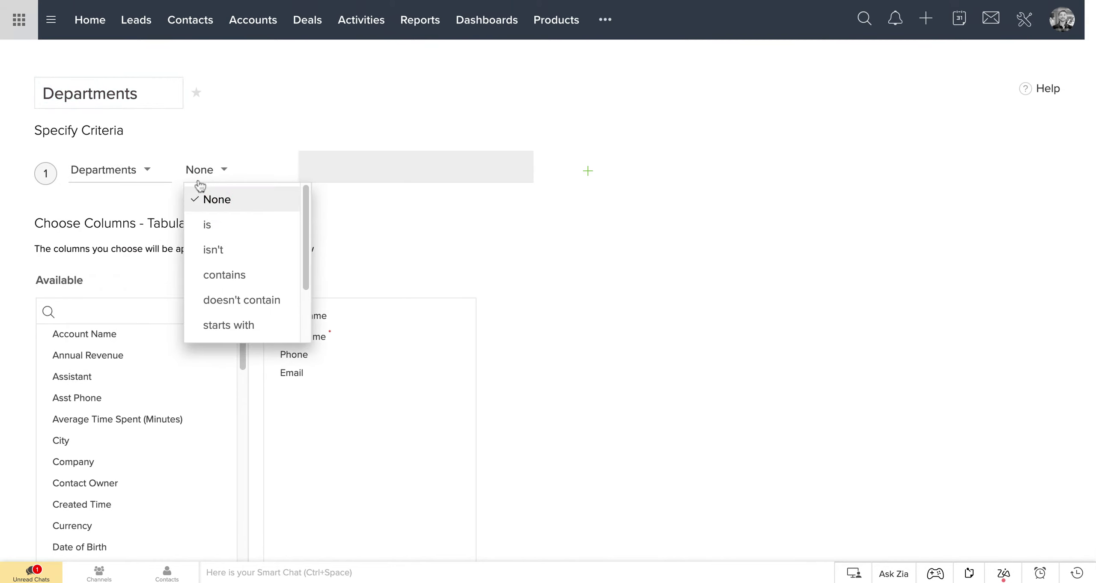
{"action": "left_click", "coordinate": [226, 226]}
{"action": "left_click", "coordinate": [325, 171]}
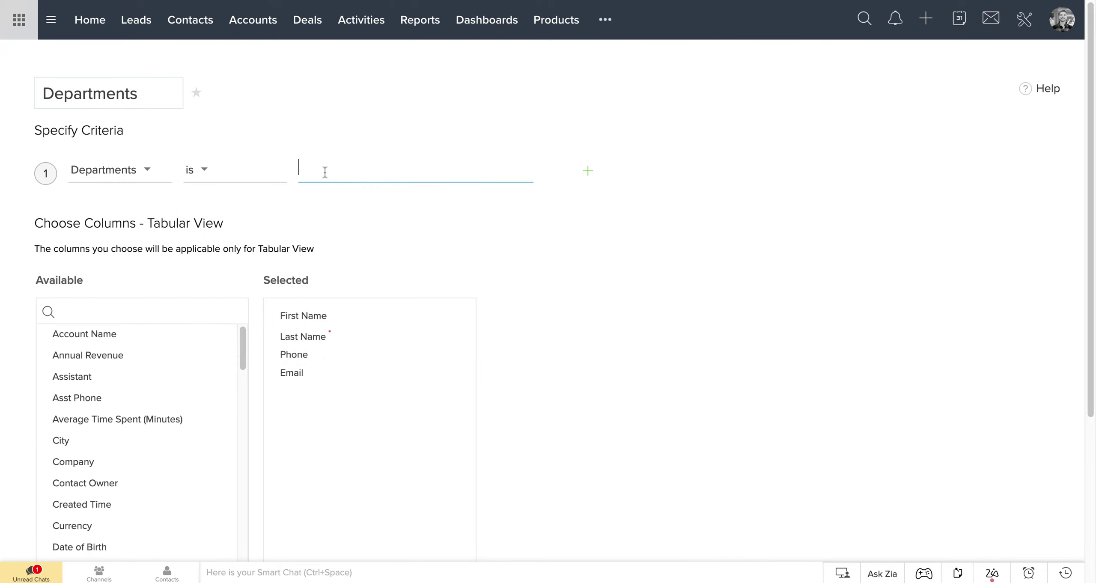
{"action": "type", "text": "sales"}
Step: Add a second criterion, Departments is "marketing", combined with the first by AND
{"action": "left_click", "coordinate": [592, 174]}
{"action": "left_click", "coordinate": [96, 226]}
{"action": "type", "text": "d"}
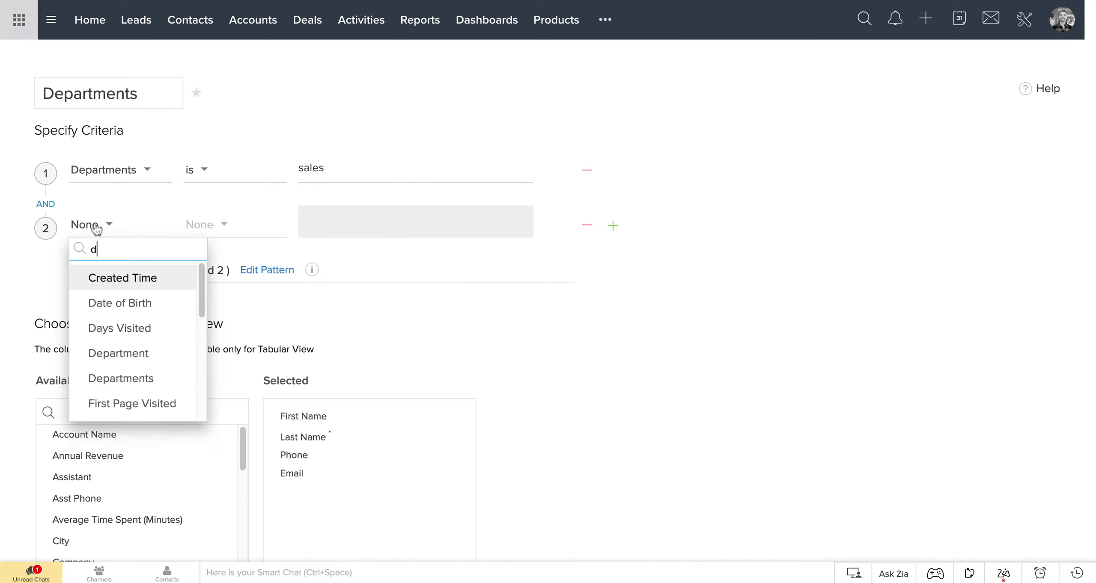
{"action": "type", "text": "epar"}
{"action": "left_click", "coordinate": [144, 305]}
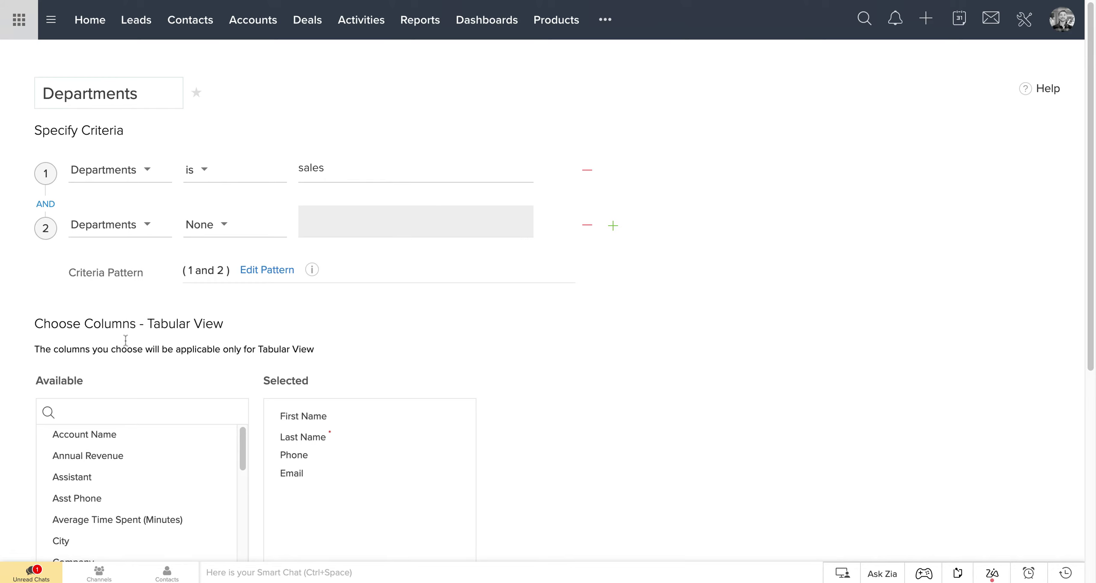
{"action": "left_click", "coordinate": [44, 206]}
{"action": "left_click", "coordinate": [44, 205]}
{"action": "left_click", "coordinate": [199, 225]}
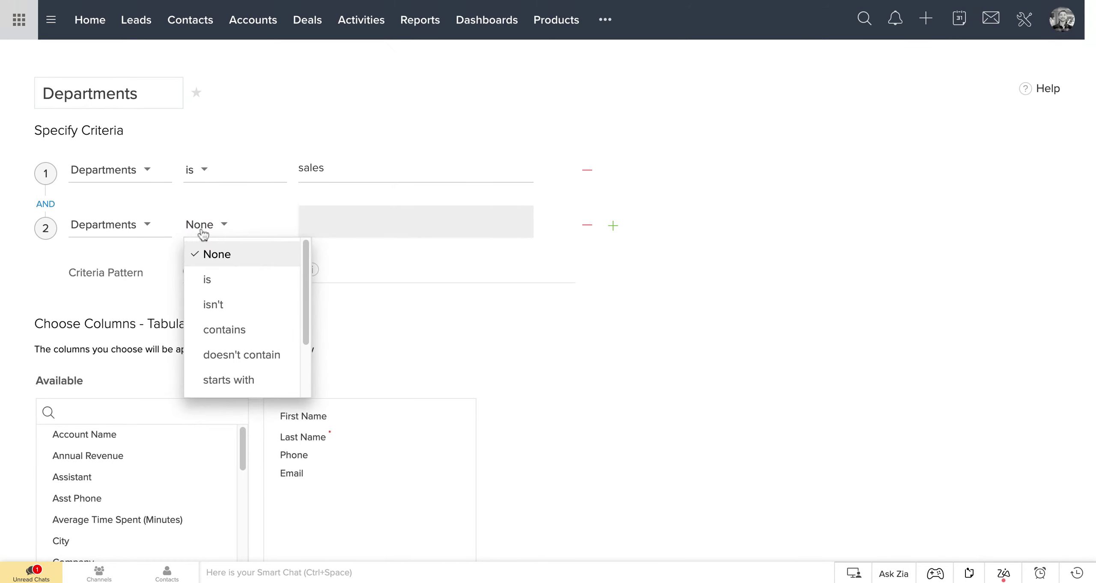
{"action": "left_click", "coordinate": [211, 281]}
{"action": "left_click", "coordinate": [313, 233]}
{"action": "type", "text": "marketing"}
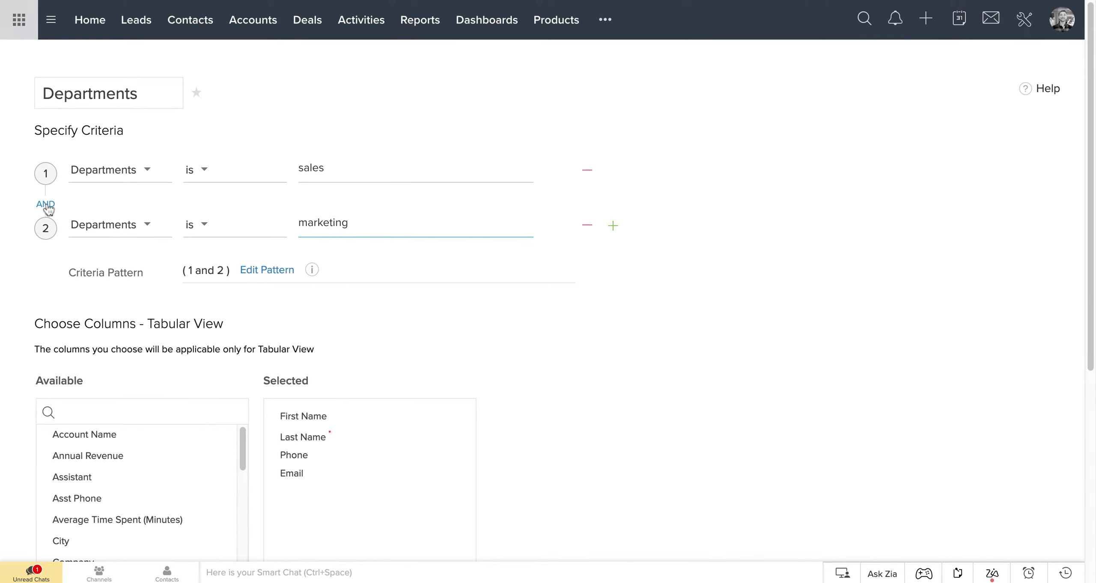
Step: Add the Departments field to the view's selected columns after Email and save the view
{"action": "scroll", "coordinate": [369, 301], "scroll_direction": "down", "scroll_amount": 3}
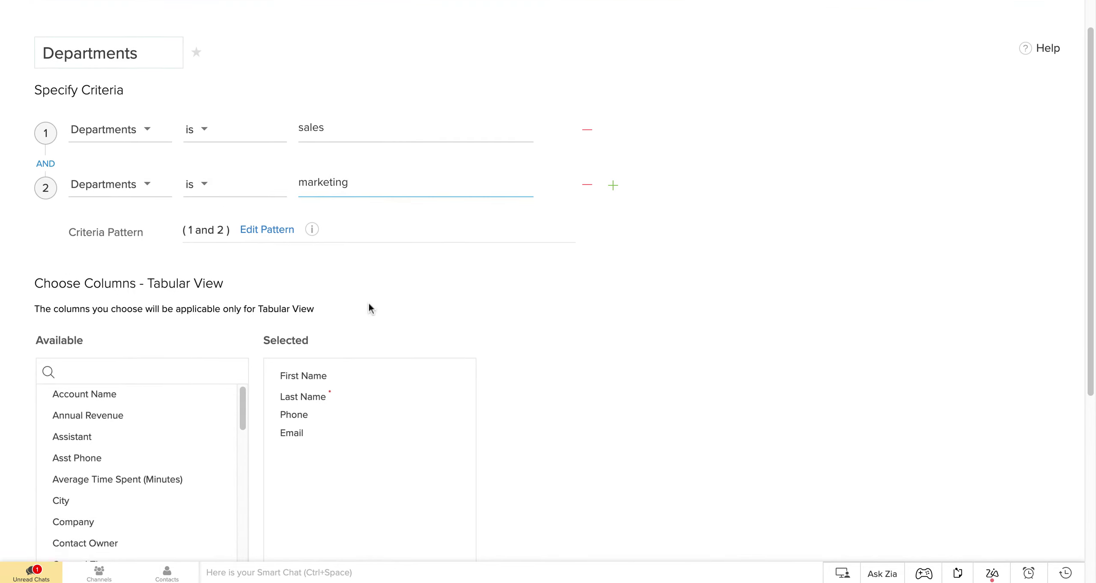
{"action": "scroll", "coordinate": [133, 406], "scroll_direction": "down", "scroll_amount": 3}
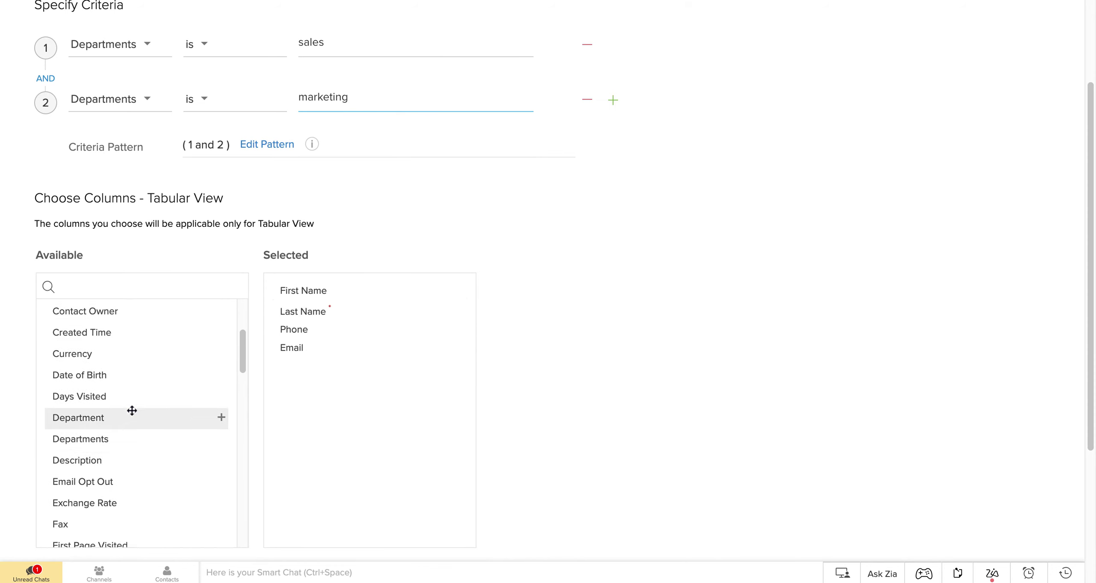
{"action": "left_click_drag", "start_coordinate": [98, 440], "coordinate": [332, 380]}
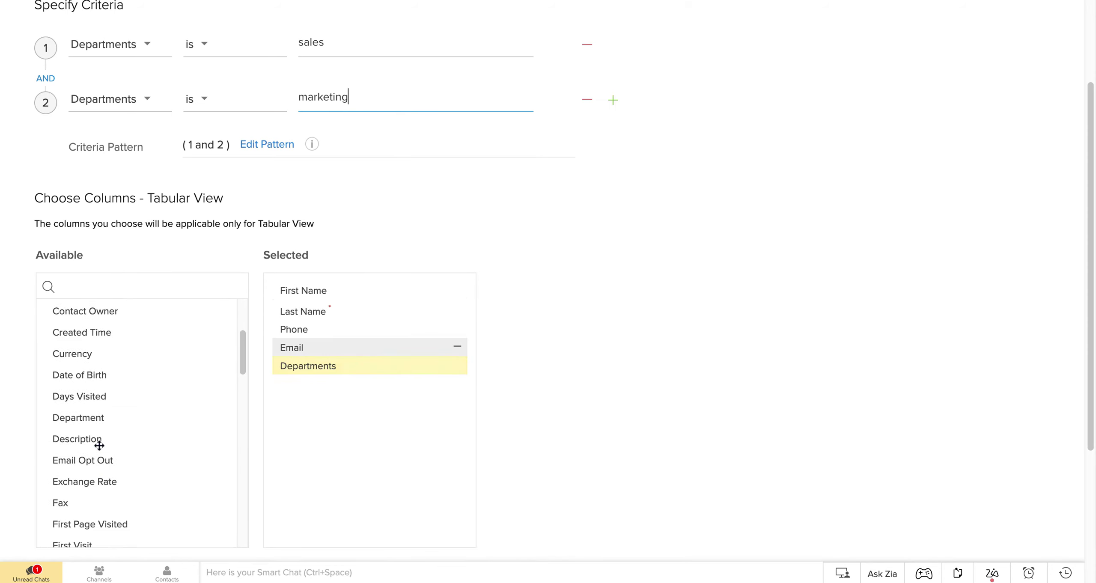
{"action": "scroll", "coordinate": [618, 320], "scroll_direction": "down", "scroll_amount": 5}
{"action": "left_click", "coordinate": [40, 511]}
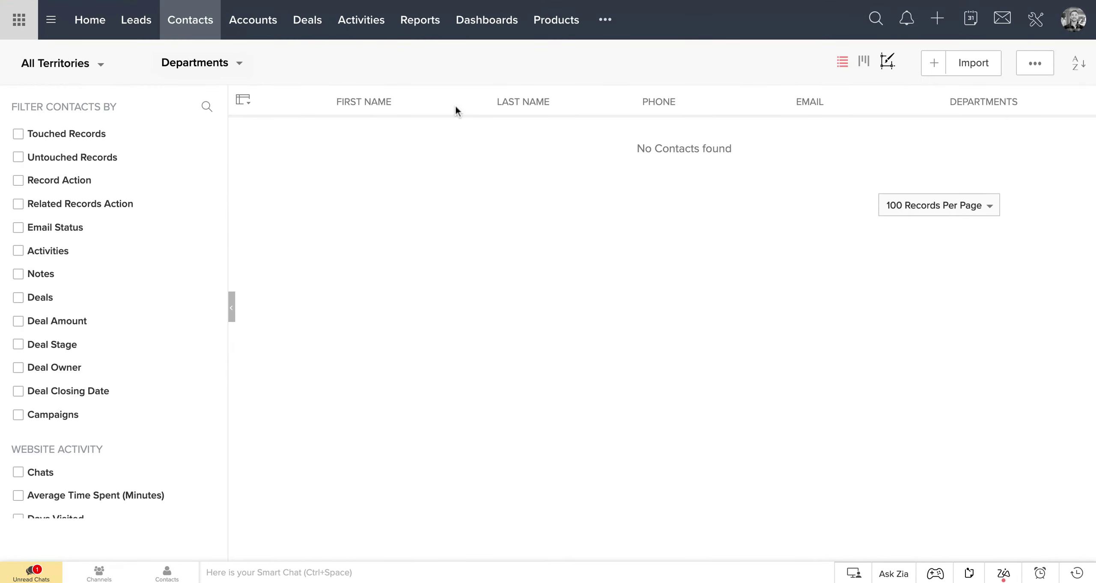
Step: Reopen the Departments view for editing and change the condition of both criteria to "contains"
{"action": "scroll", "coordinate": [142, 272], "scroll_direction": "down", "scroll_amount": 4}
{"action": "scroll", "coordinate": [141, 271], "scroll_direction": "up", "scroll_amount": 4}
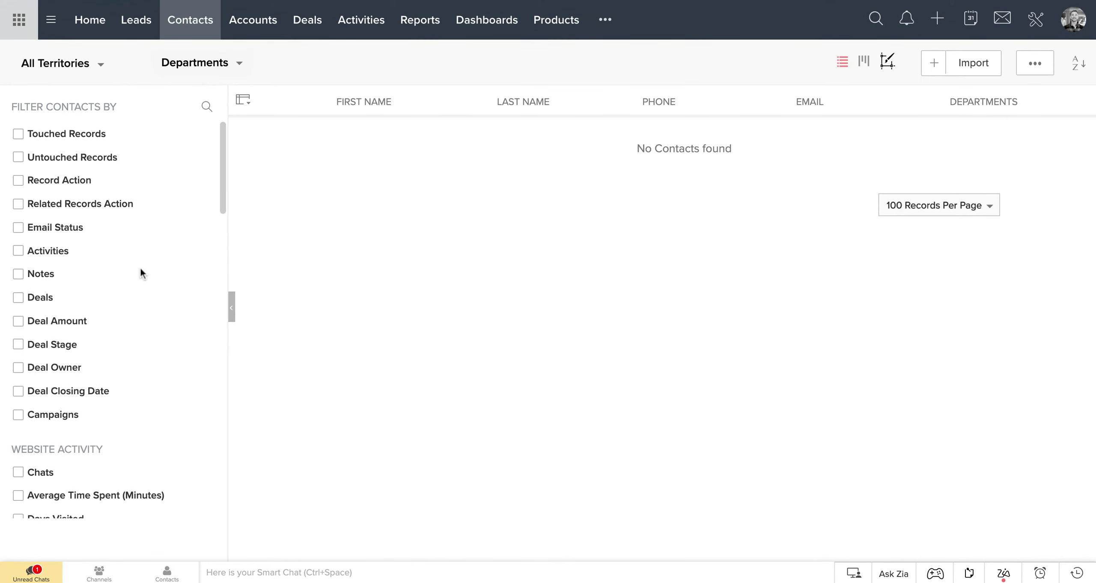
{"action": "left_click", "coordinate": [208, 69]}
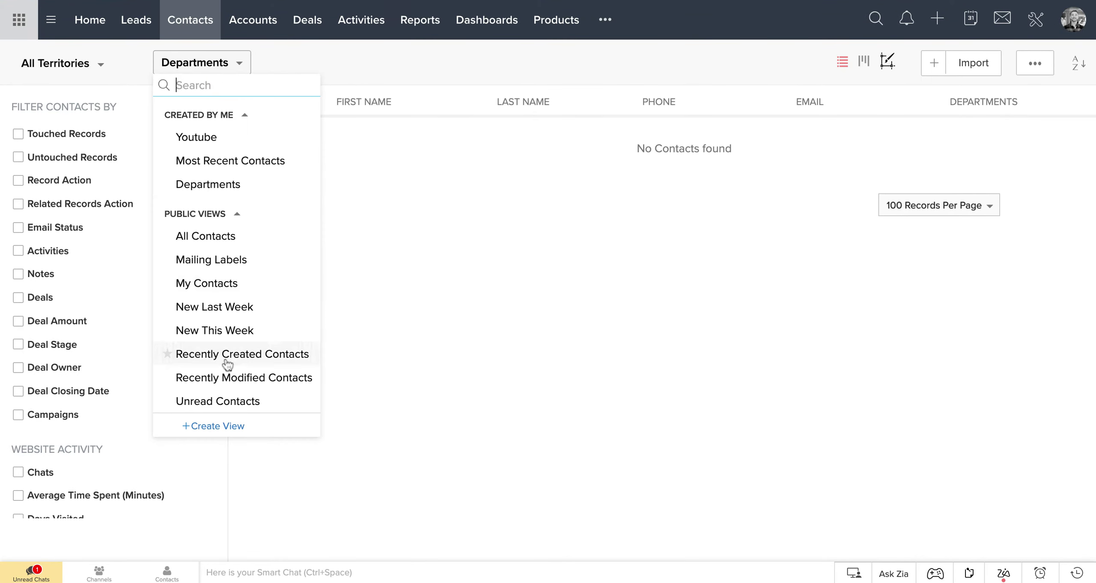
{"action": "left_click", "coordinate": [302, 64]}
{"action": "left_click", "coordinate": [263, 65]}
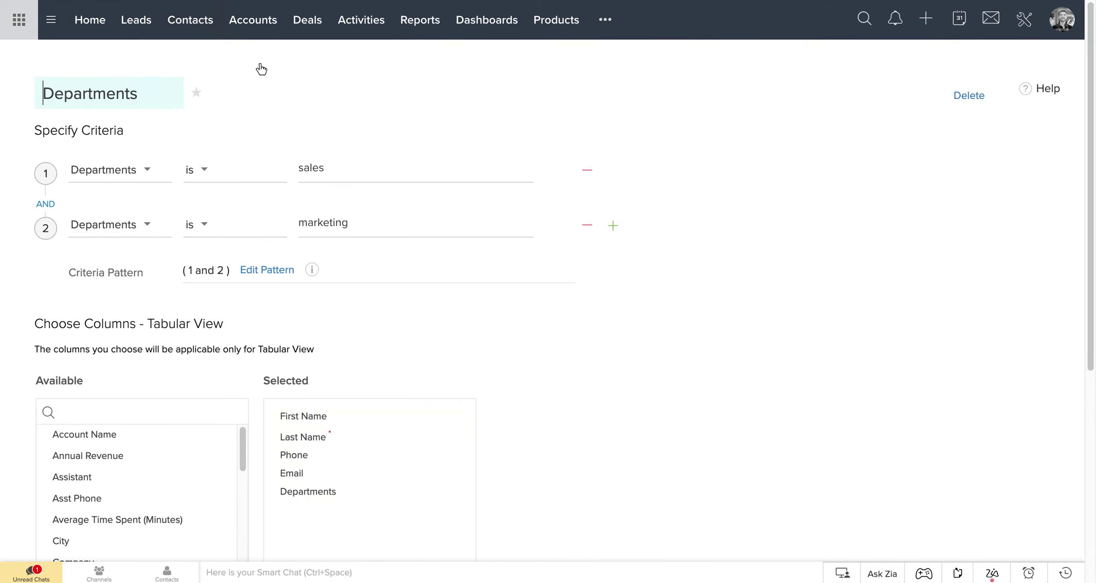
{"action": "left_click", "coordinate": [195, 170]}
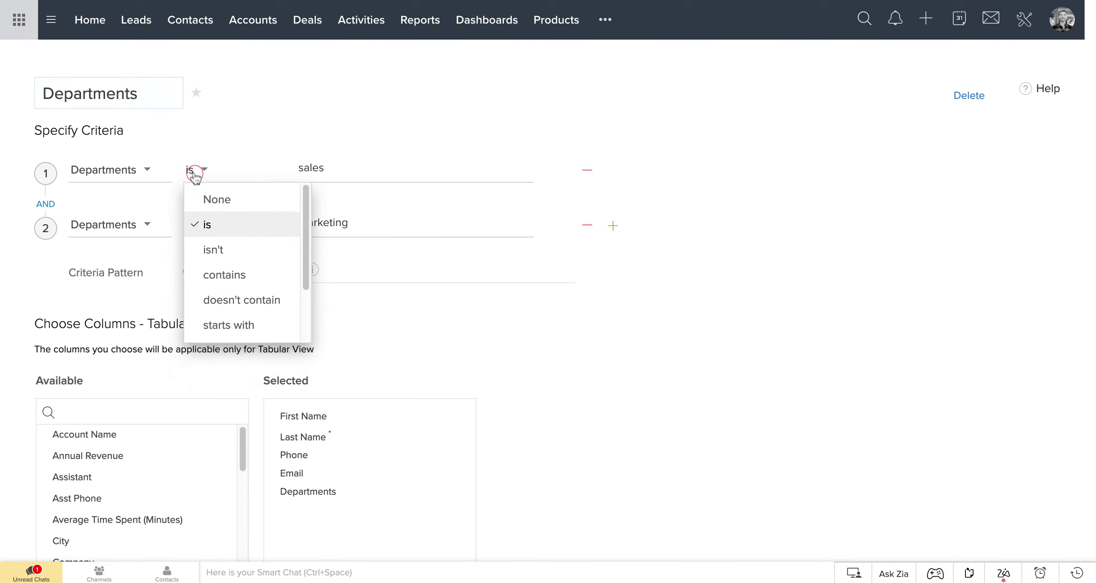
{"action": "left_click", "coordinate": [242, 284]}
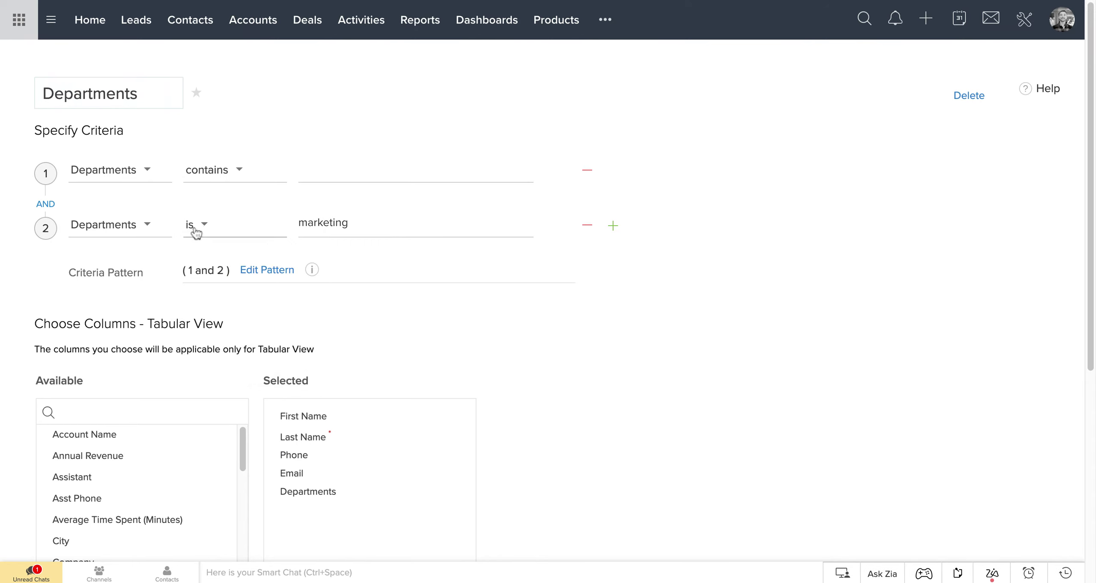
{"action": "left_click", "coordinate": [196, 230]}
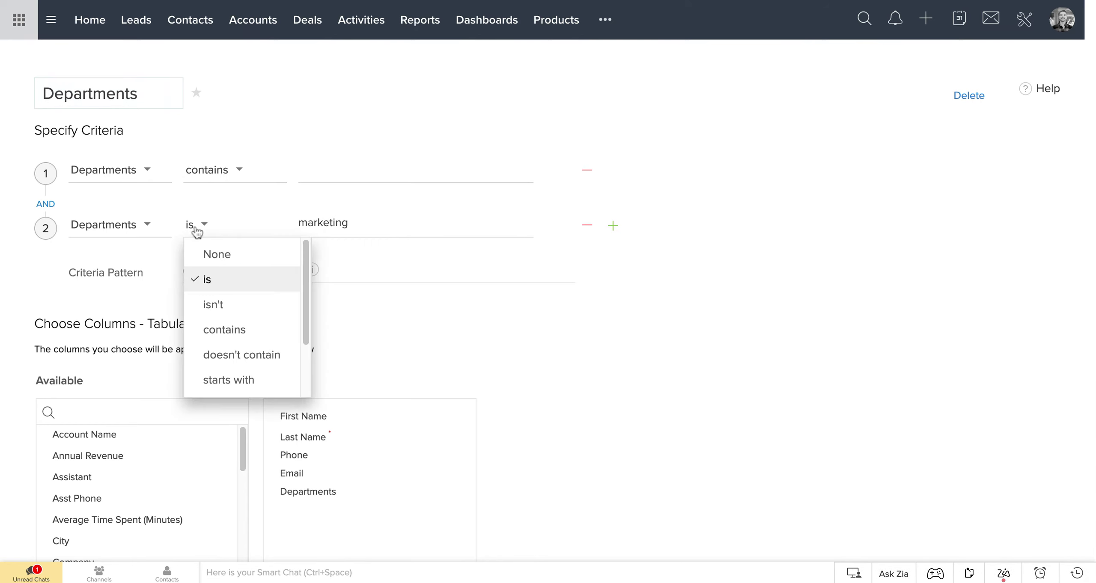
{"action": "left_click", "coordinate": [221, 340]}
Step: Enter "sales" for the first criterion and "marketing" for the second, and save the view
{"action": "left_click", "coordinate": [328, 173]}
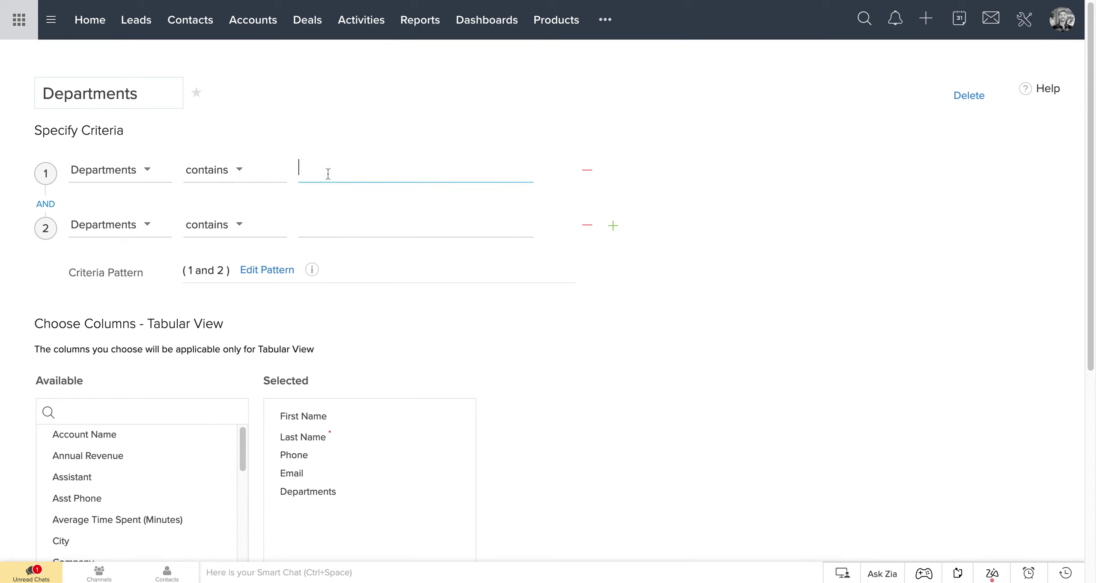
{"action": "type", "text": "sales"}
{"action": "left_click", "coordinate": [356, 234]}
{"action": "type", "text": "marketing"}
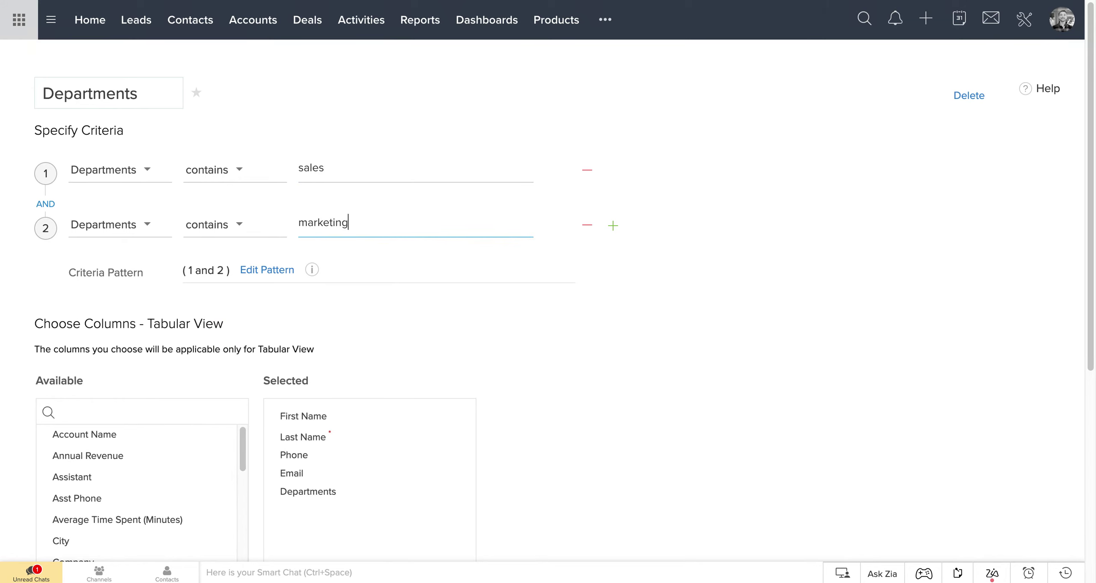
{"action": "left_click", "coordinate": [693, 200]}
{"action": "scroll", "coordinate": [365, 226], "scroll_direction": "down", "scroll_amount": 1}
{"action": "scroll", "coordinate": [369, 257], "scroll_direction": "down", "scroll_amount": 5}
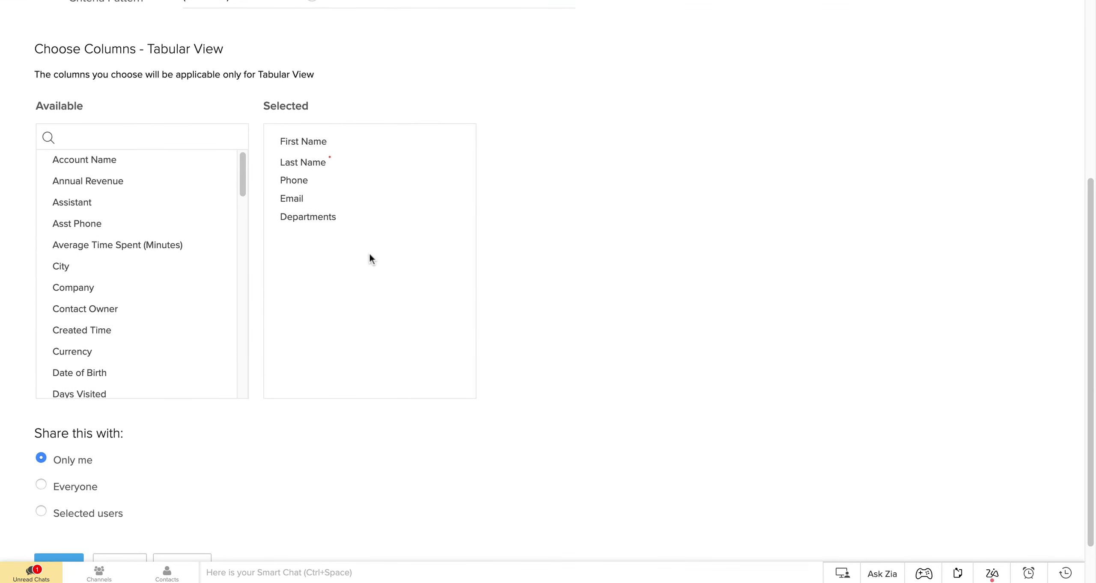
{"action": "scroll", "coordinate": [369, 257], "scroll_direction": "down", "scroll_amount": 2}
{"action": "left_click", "coordinate": [56, 511]}
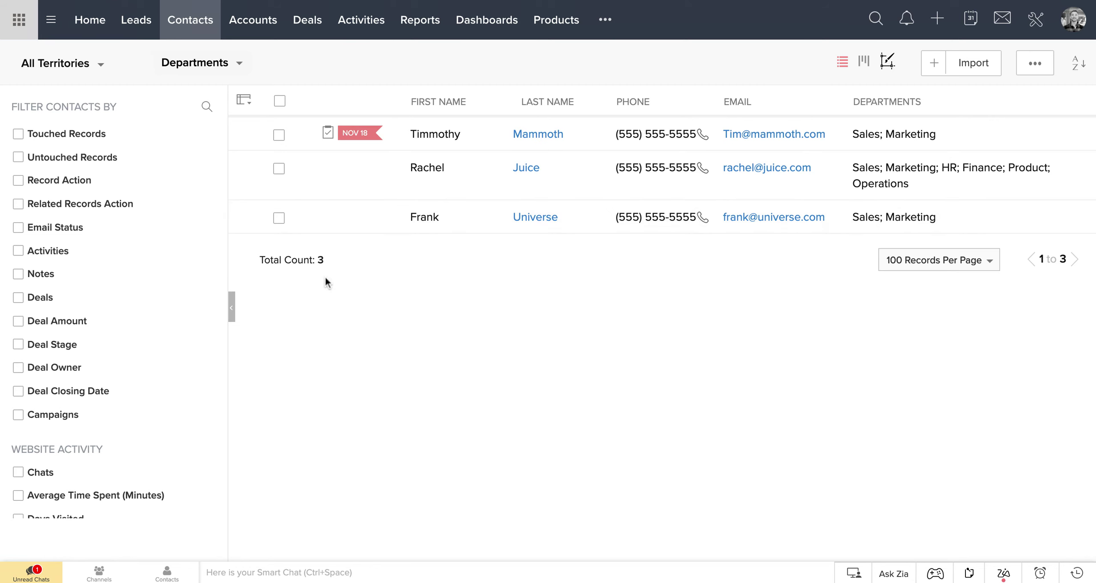
Step: Edit the Departments view so its two criteria are combined with OR, and save it
{"action": "left_click", "coordinate": [259, 68]}
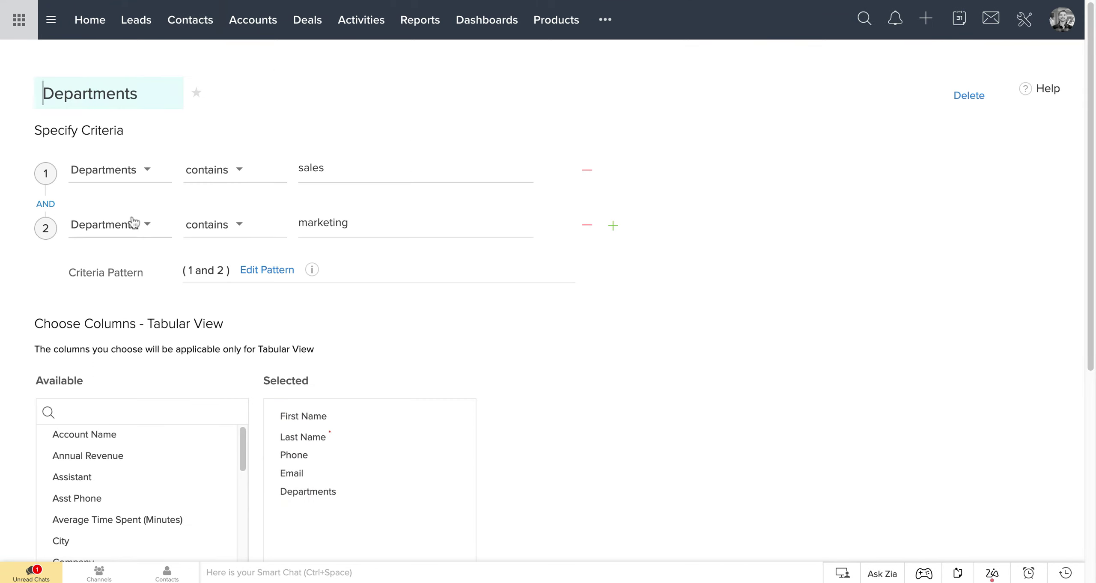
{"action": "left_click", "coordinate": [46, 206]}
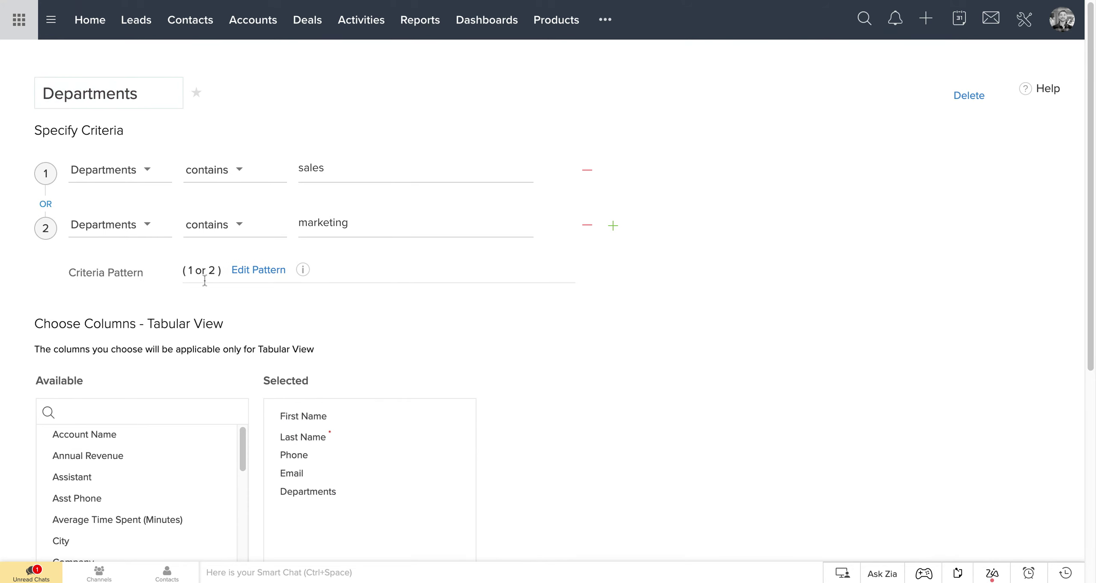
{"action": "scroll", "coordinate": [210, 287], "scroll_direction": "down", "scroll_amount": 2}
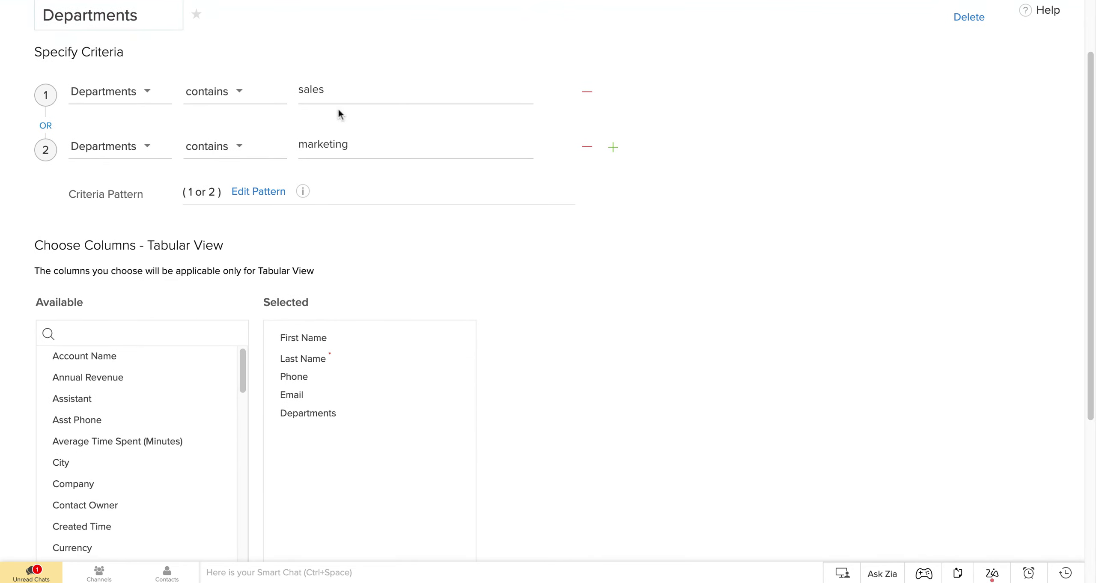
{"action": "scroll", "coordinate": [335, 143], "scroll_direction": "down", "scroll_amount": 5}
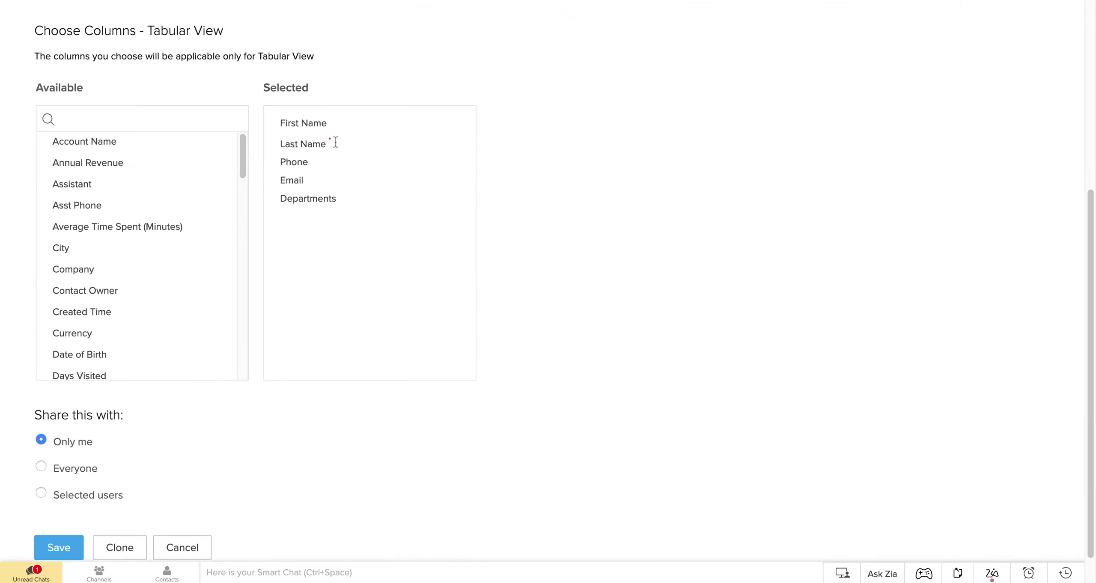
{"action": "left_click", "coordinate": [59, 543]}
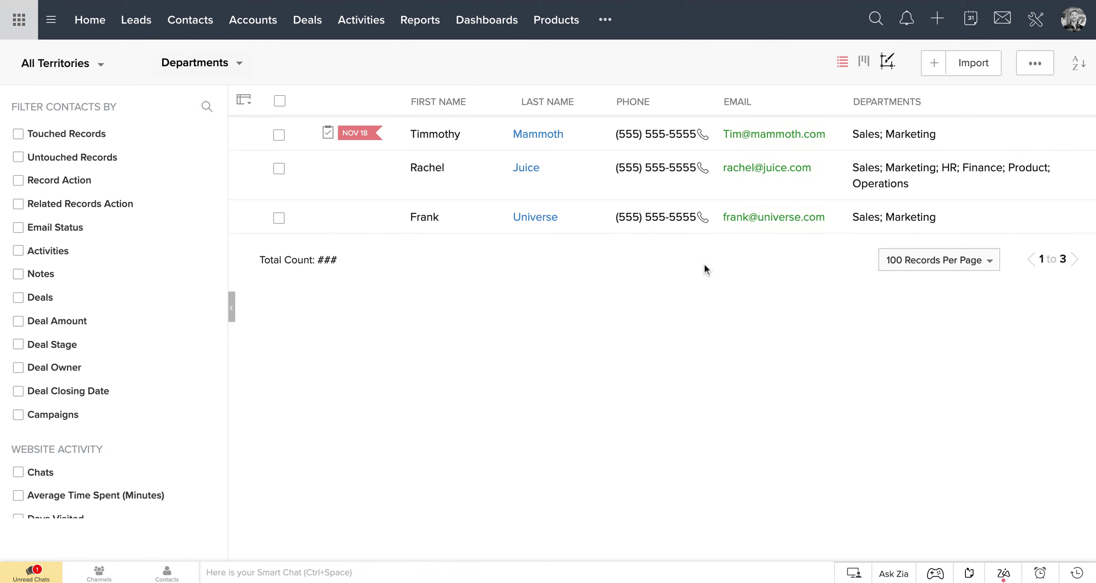
Step: Open the Mammoth Meats contact, remove Marketing from its Departments field, save the change and return to the contact list
{"action": "left_click", "coordinate": [788, 134]}
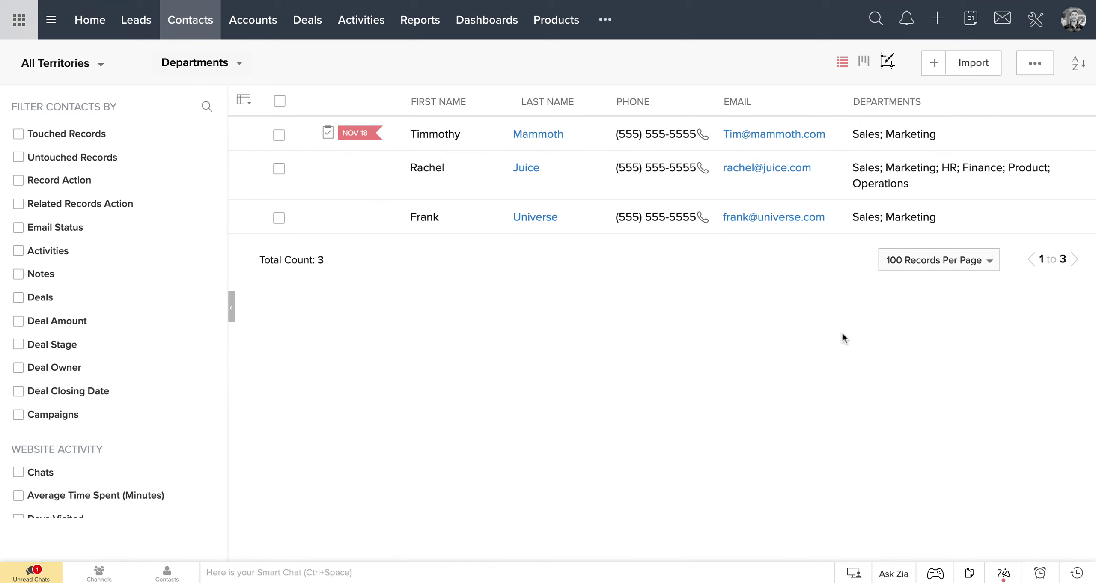
{"action": "left_click", "coordinate": [760, 136]}
{"action": "left_click", "coordinate": [541, 136]}
{"action": "scroll", "coordinate": [728, 352], "scroll_direction": "down", "scroll_amount": 12}
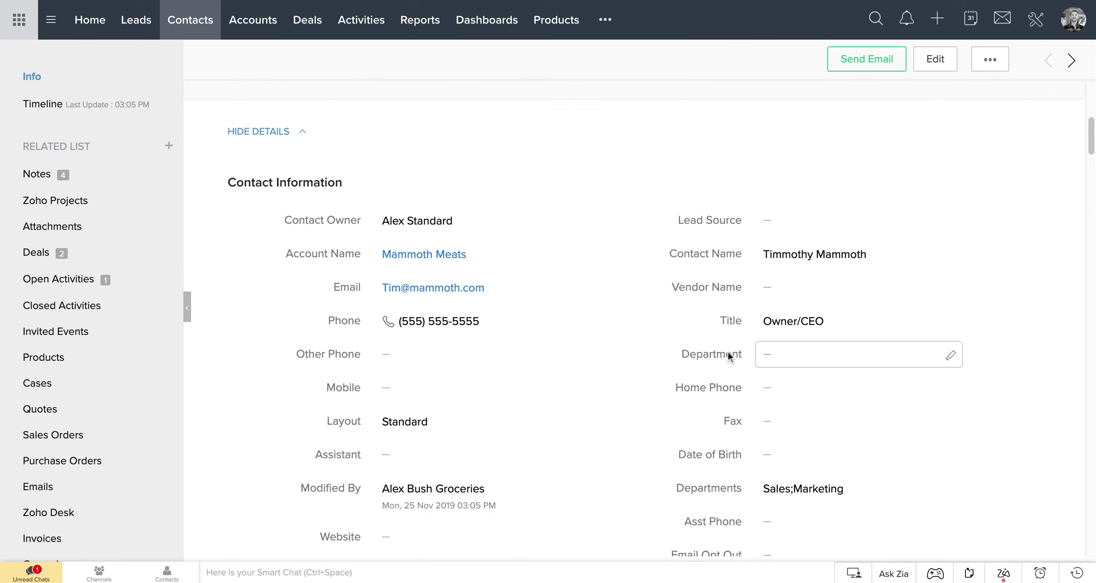
{"action": "left_click", "coordinate": [803, 250]}
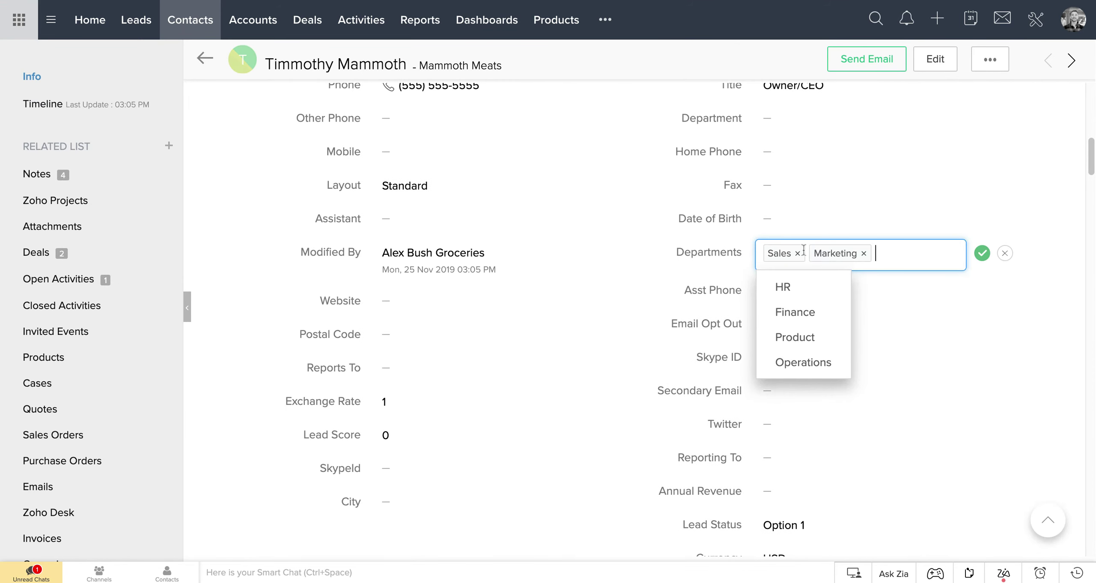
{"action": "left_click", "coordinate": [863, 253]}
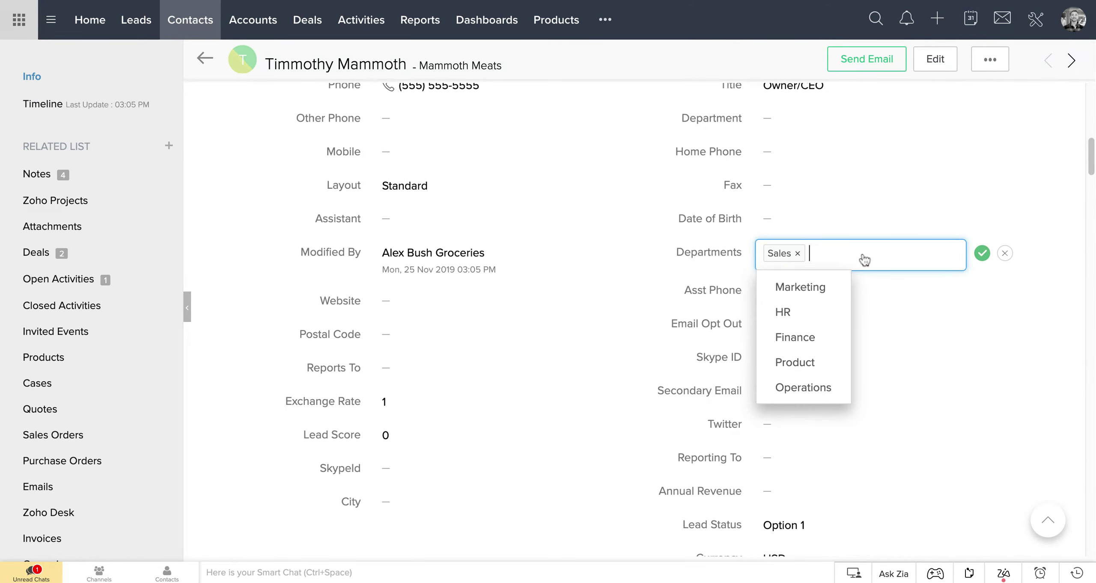
{"action": "left_click", "coordinate": [983, 256]}
{"action": "left_click", "coordinate": [208, 59]}
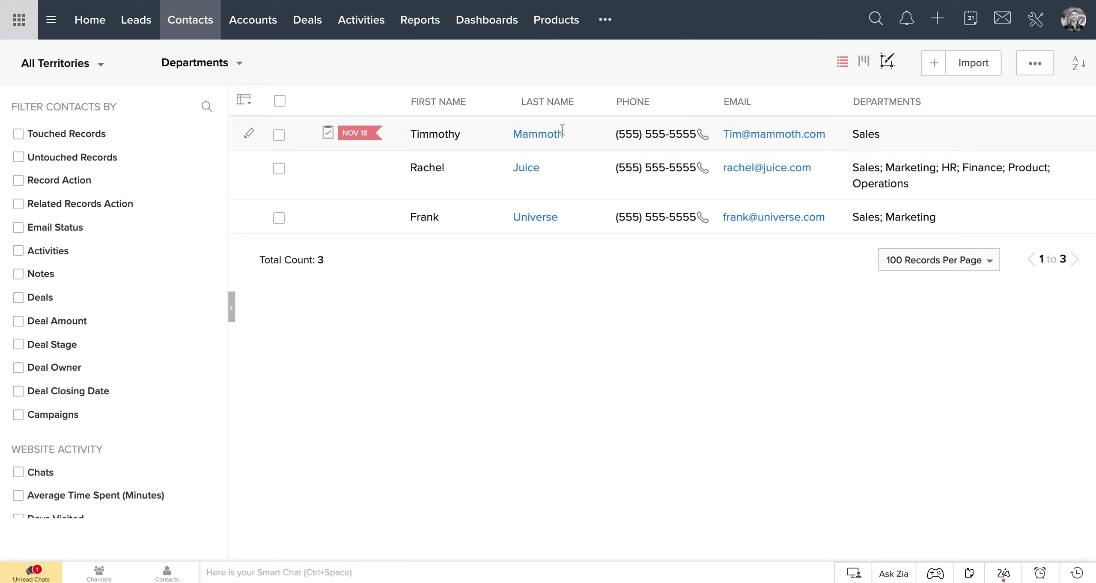
Step: Edit the Departments view so its sales and marketing criteria are combined with AND, and save it
{"action": "left_click", "coordinate": [273, 65]}
{"action": "left_click", "coordinate": [274, 65]}
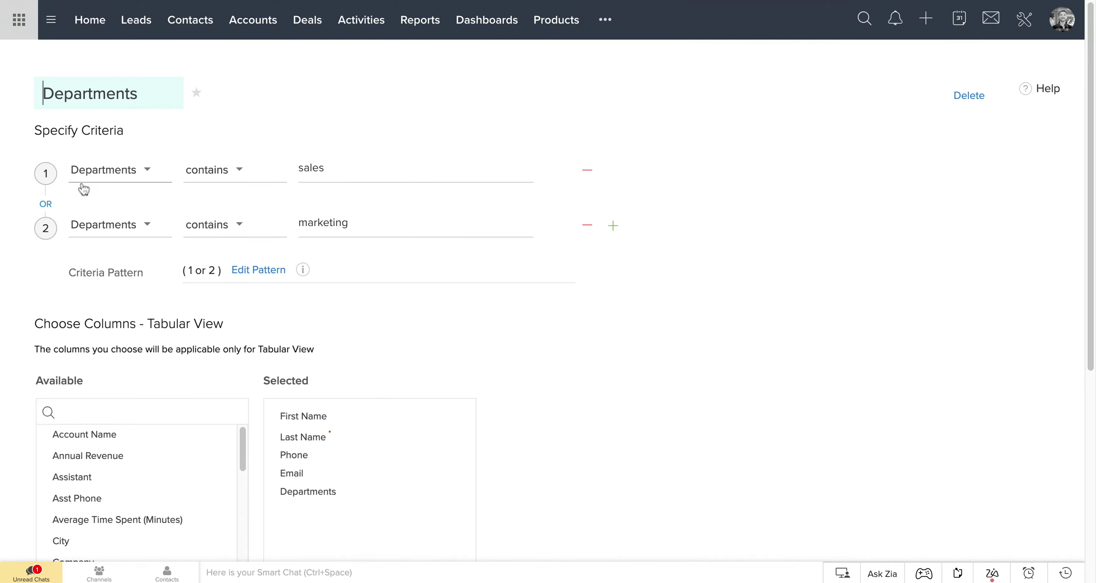
{"action": "left_click", "coordinate": [45, 204]}
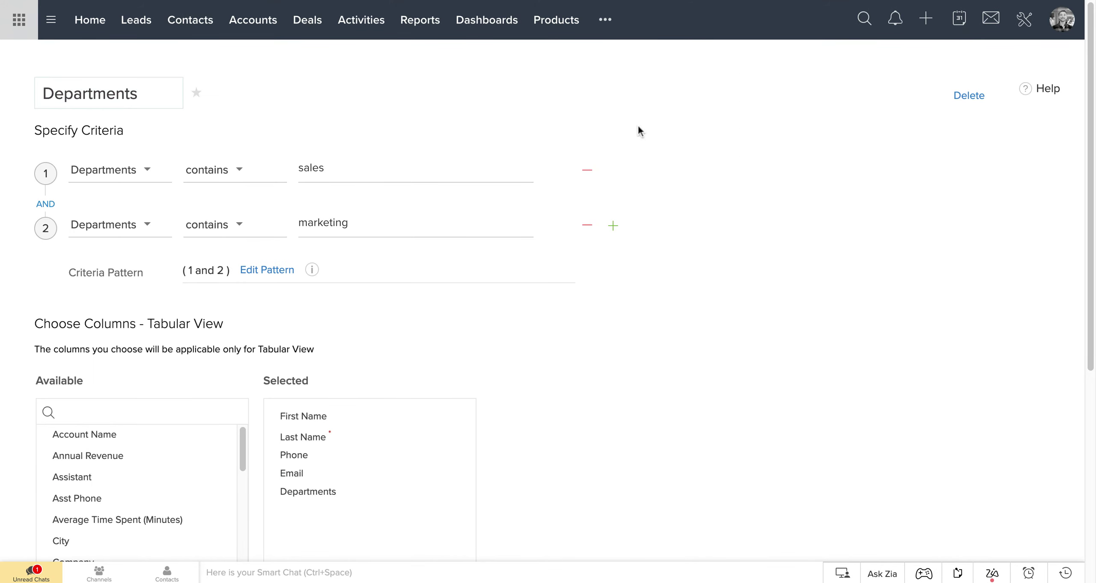
{"action": "scroll", "coordinate": [435, 339], "scroll_direction": "down", "scroll_amount": 6}
{"action": "left_click", "coordinate": [59, 510]}
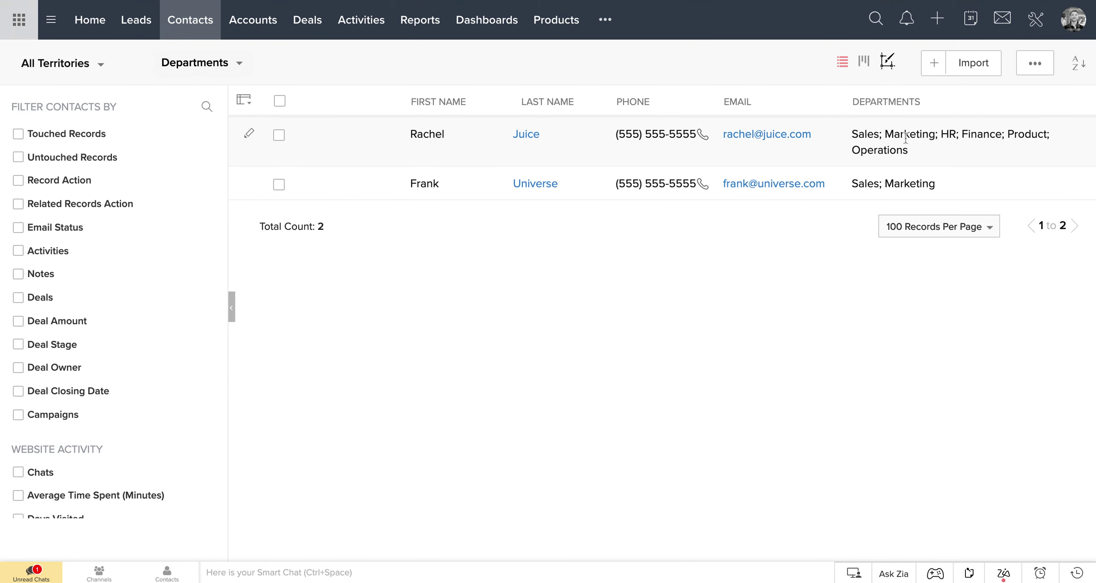
Step: Reopen the Departments view for editing and add a third criterion on the Departments field with the condition "contains"
{"action": "left_click", "coordinate": [263, 65]}
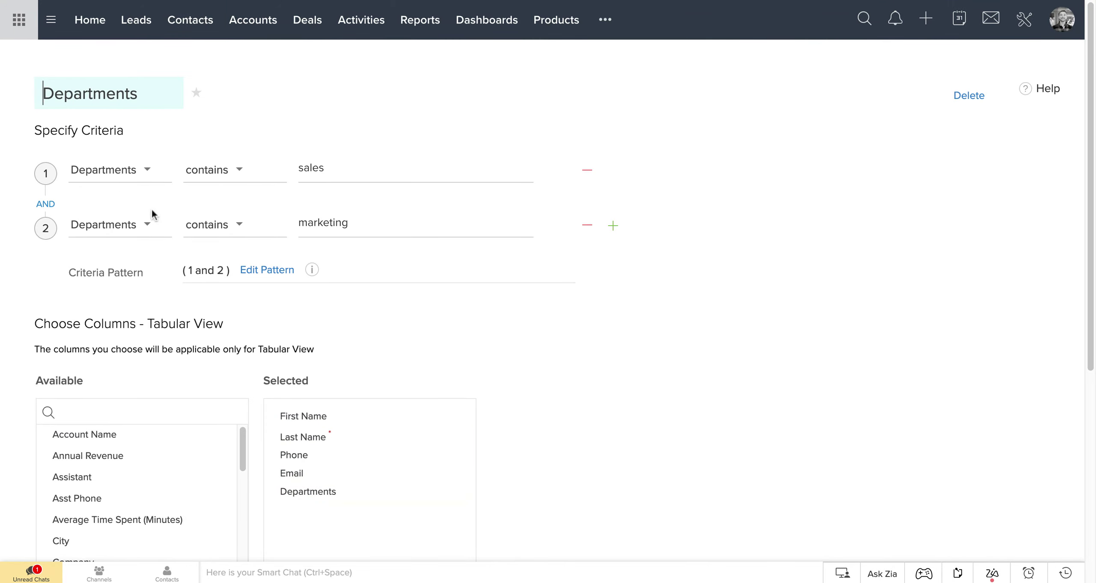
{"action": "left_click", "coordinate": [613, 226]}
{"action": "left_click", "coordinate": [84, 281]}
{"action": "type", "text": "depar"}
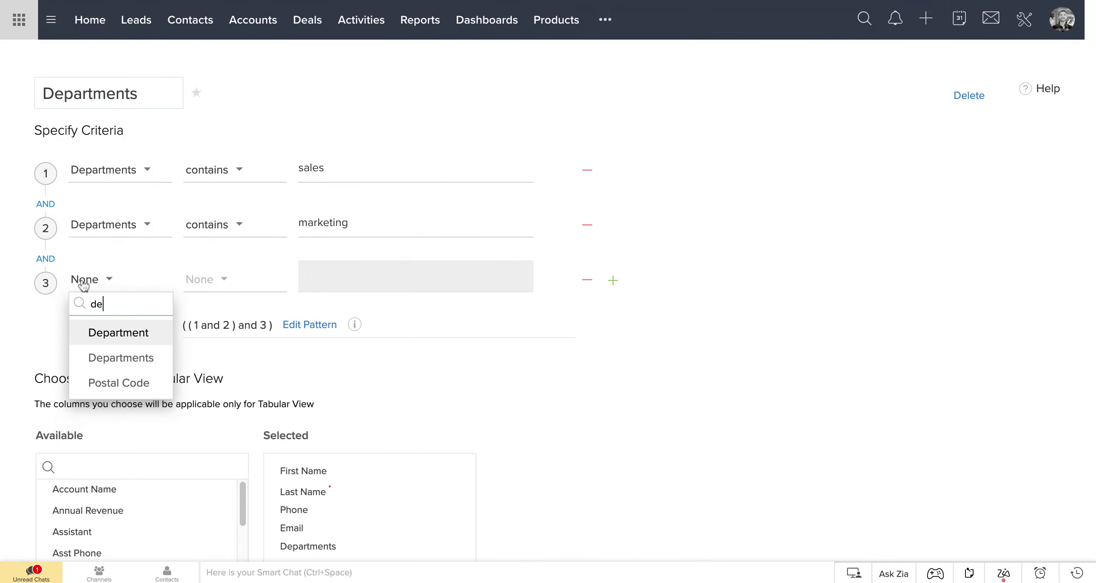
{"action": "left_click", "coordinate": [116, 358]}
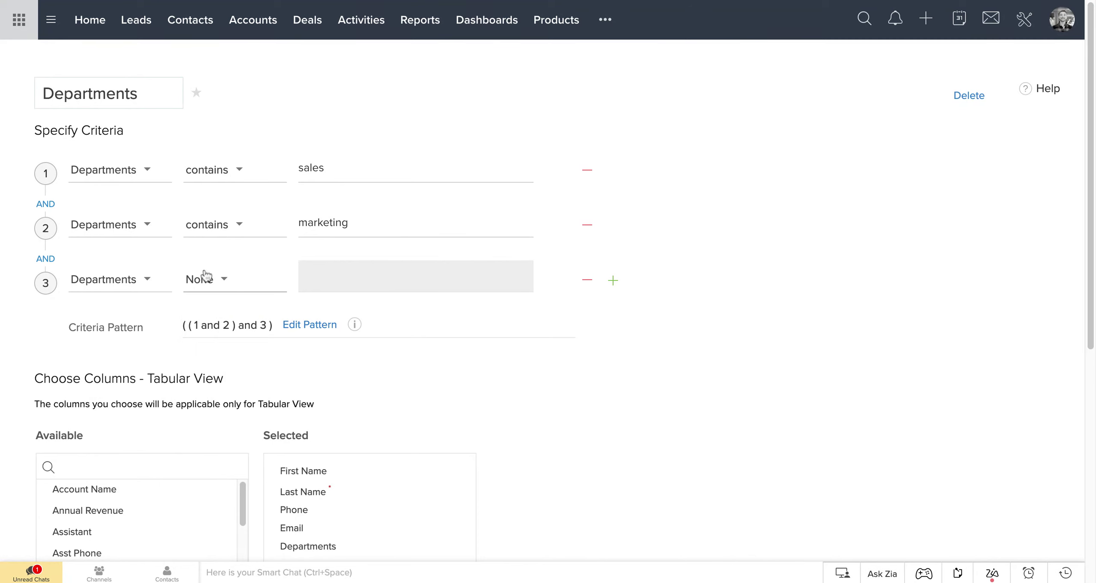
{"action": "left_click", "coordinate": [204, 279]}
{"action": "left_click", "coordinate": [240, 384]}
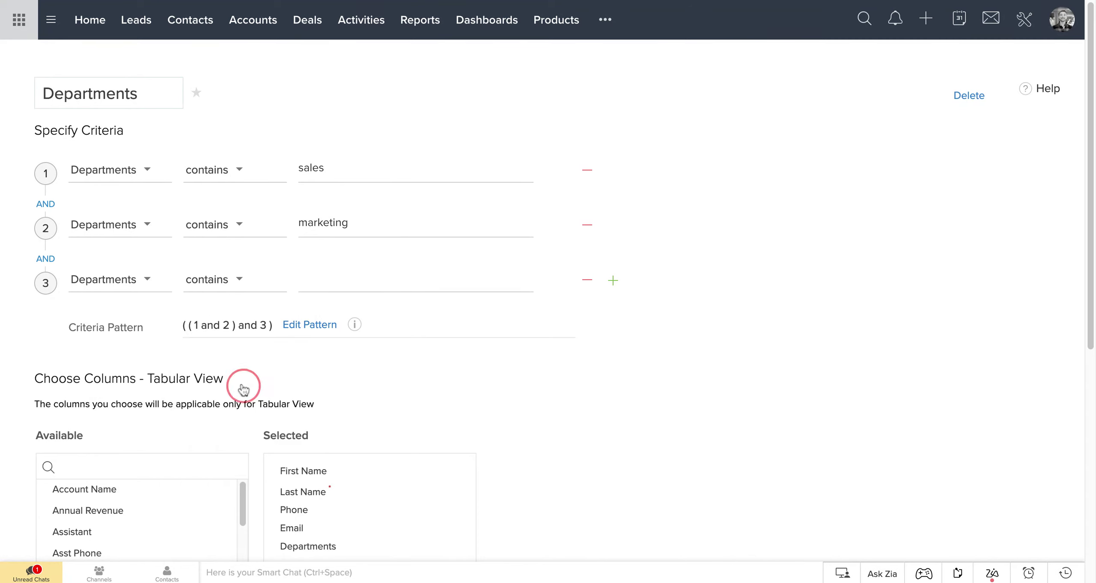
Step: Enter "hr" as the third criterion's value and save the view
{"action": "left_click", "coordinate": [353, 285]}
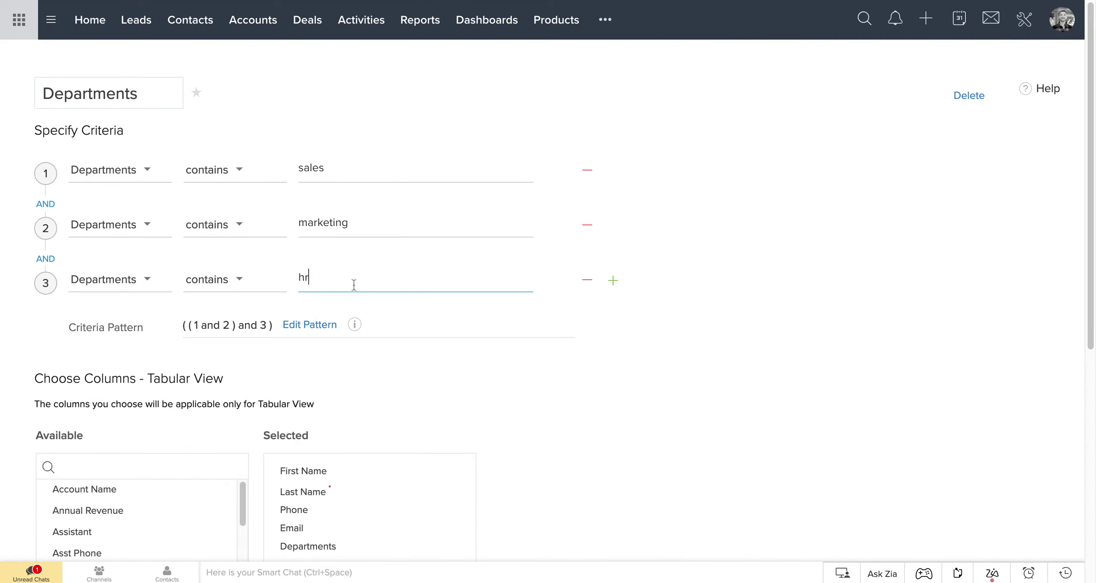
{"action": "left_click", "coordinate": [706, 318]}
{"action": "scroll", "coordinate": [473, 425], "scroll_direction": "down", "scroll_amount": 5}
{"action": "scroll", "coordinate": [197, 419], "scroll_direction": "down", "scroll_amount": 4}
{"action": "scroll", "coordinate": [197, 419], "scroll_direction": "down", "scroll_amount": 2}
{"action": "scroll", "coordinate": [441, 524], "scroll_direction": "down", "scroll_amount": 3}
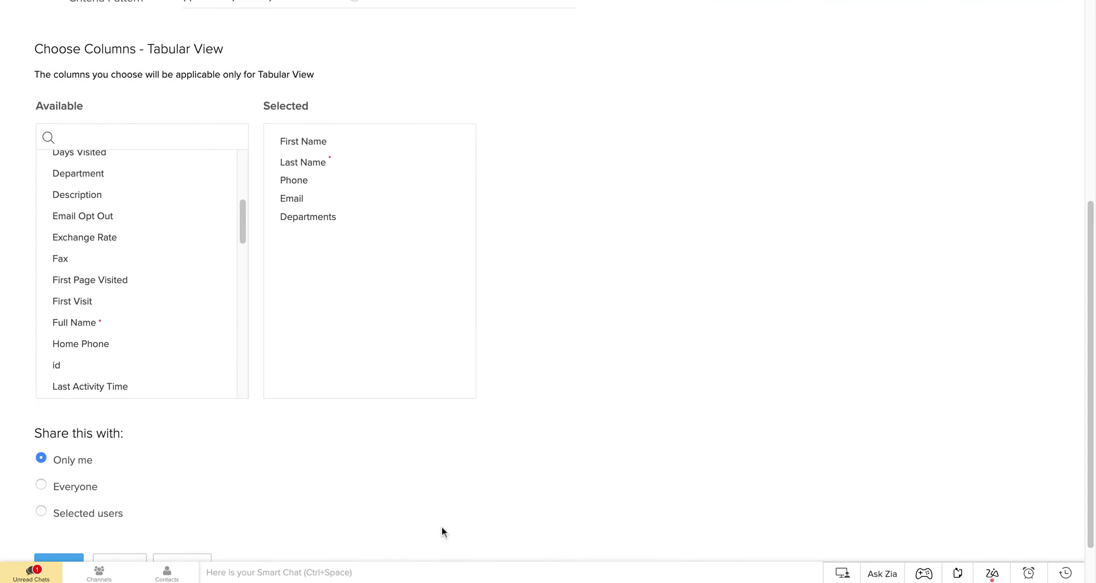
{"action": "left_click", "coordinate": [51, 523]}
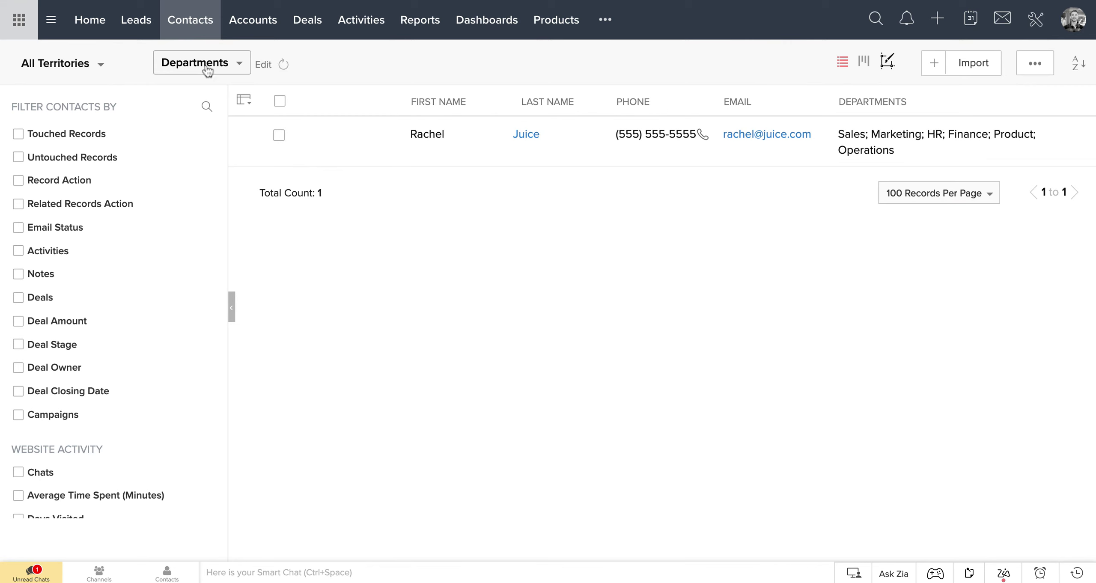
Step: Edit the Departments view so all three criteria are combined with OR, and save it
{"action": "left_click", "coordinate": [262, 66]}
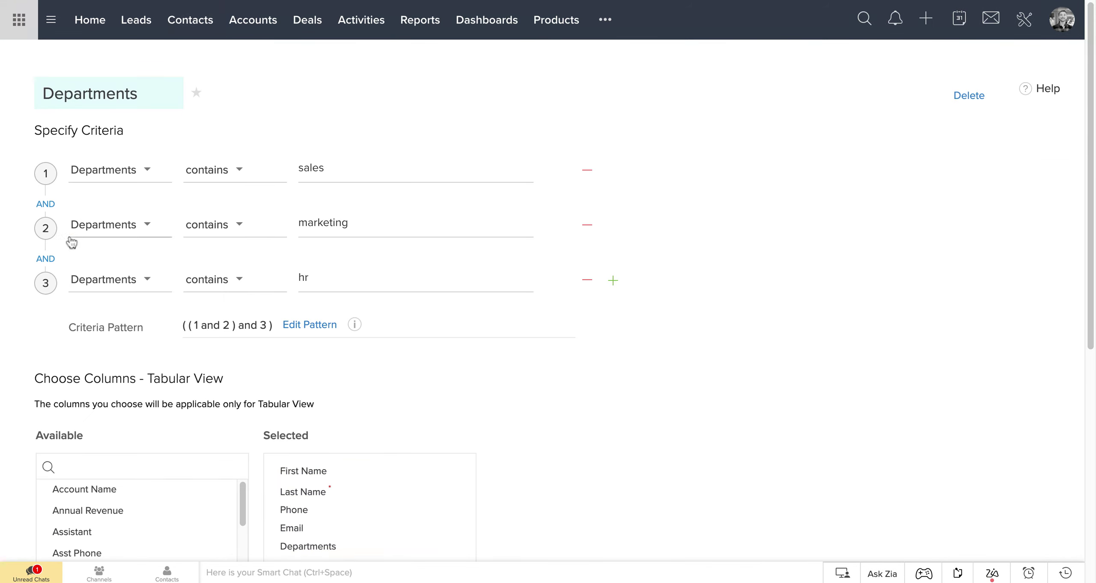
{"action": "left_click", "coordinate": [45, 205]}
{"action": "left_click", "coordinate": [45, 259]}
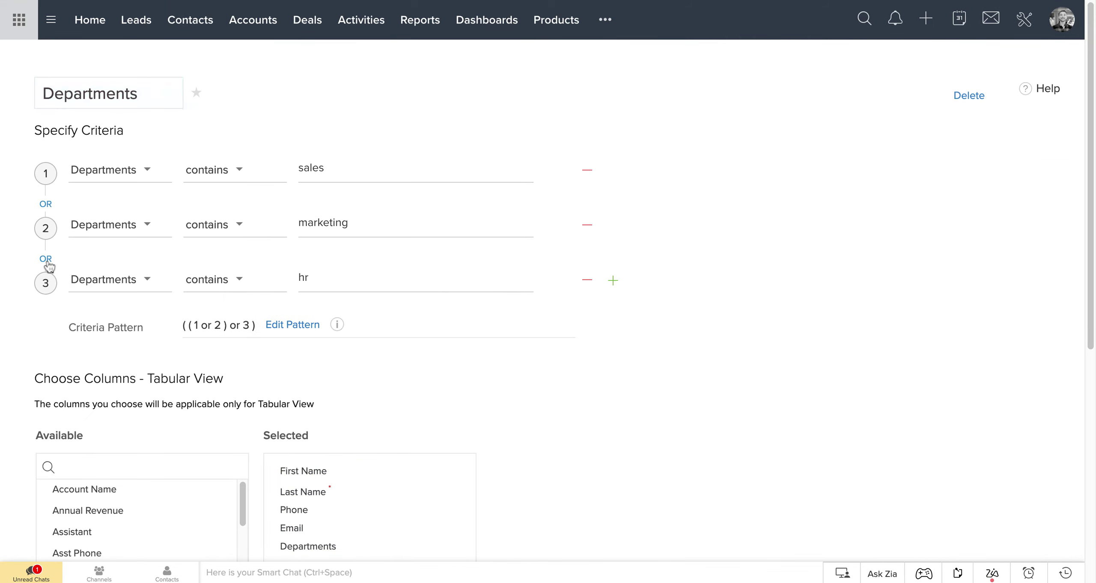
{"action": "scroll", "coordinate": [492, 341], "scroll_direction": "down", "scroll_amount": 9}
{"action": "left_click", "coordinate": [70, 512]}
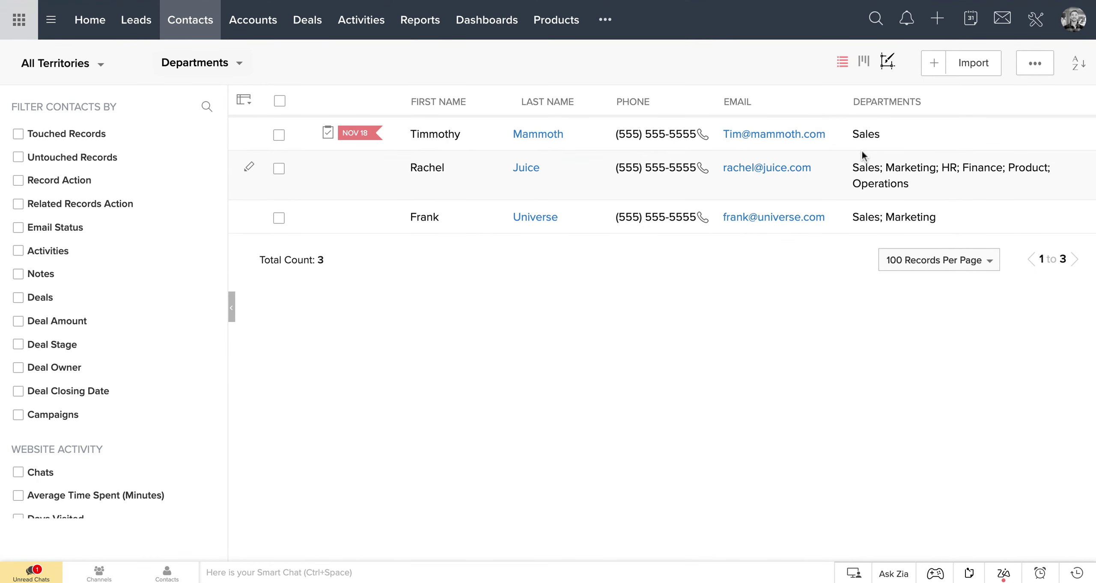
{"action": "left_click_drag", "start_coordinate": [873, 216], "coordinate": [605, 214]}
{"action": "left_click", "coordinate": [567, 340]}
Step: Reopen the Departments view for editing and change its criteria pattern to ((1 or 2) and 3)
{"action": "left_click", "coordinate": [262, 66]}
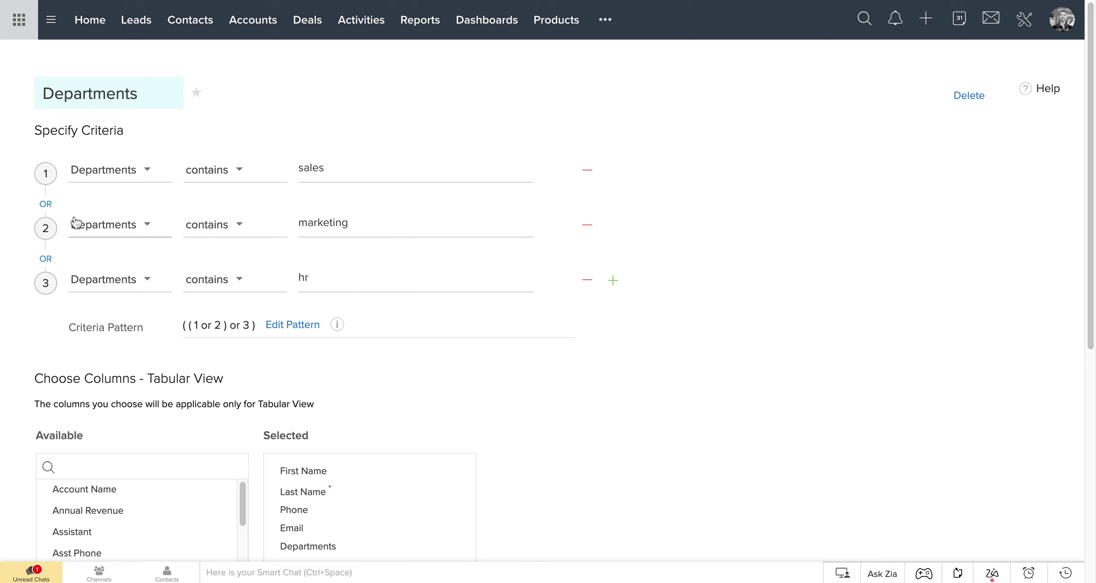
{"action": "double_click", "coordinate": [231, 324]}
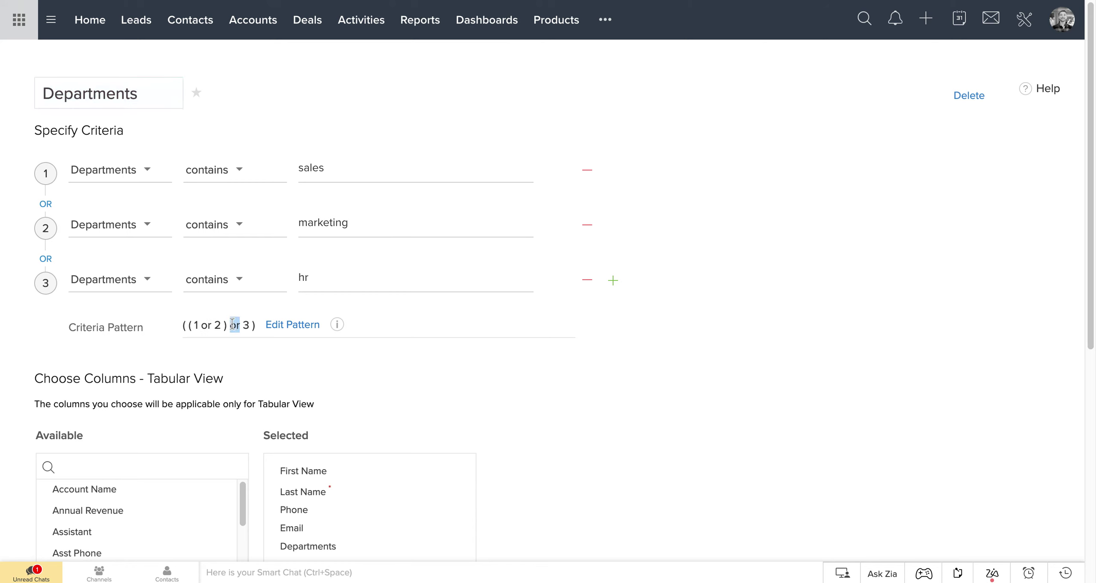
{"action": "left_click", "coordinate": [234, 328]}
{"action": "left_click", "coordinate": [284, 333]}
{"action": "key", "text": "BackSpace"}
{"action": "key", "text": "BackSpace"}
{"action": "type", "text": "and"}
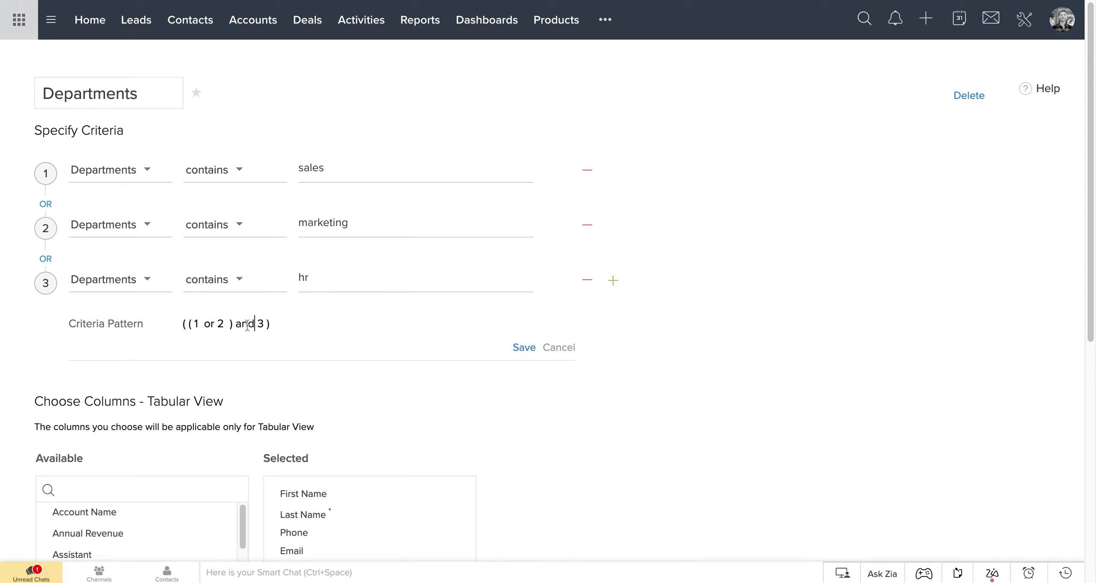
{"action": "left_click", "coordinate": [214, 325]}
{"action": "scroll", "coordinate": [686, 405], "scroll_direction": "down", "scroll_amount": 8}
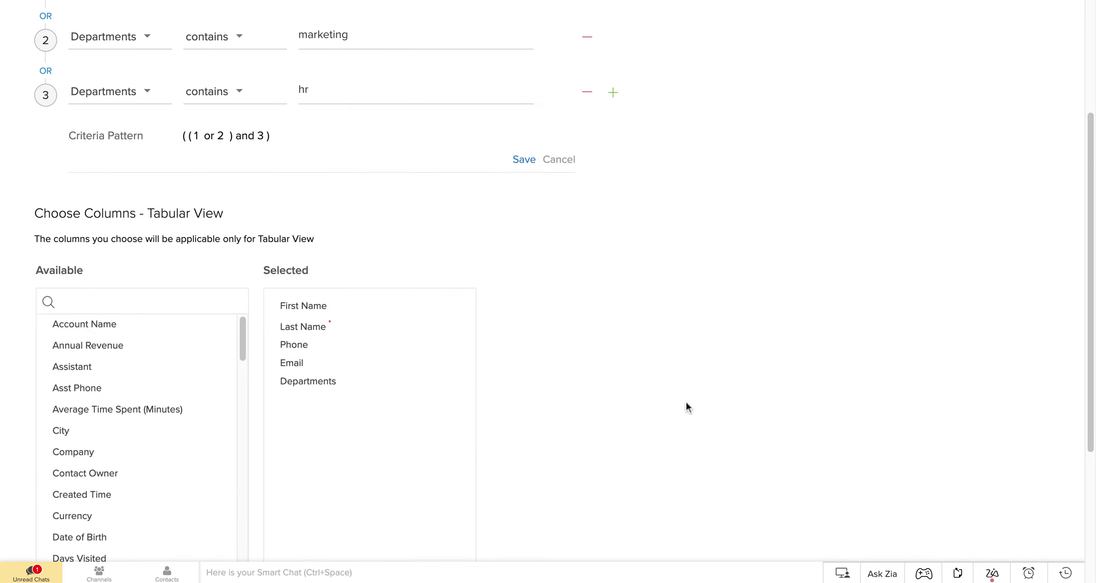
{"action": "scroll", "coordinate": [490, 408], "scroll_direction": "up", "scroll_amount": 8}
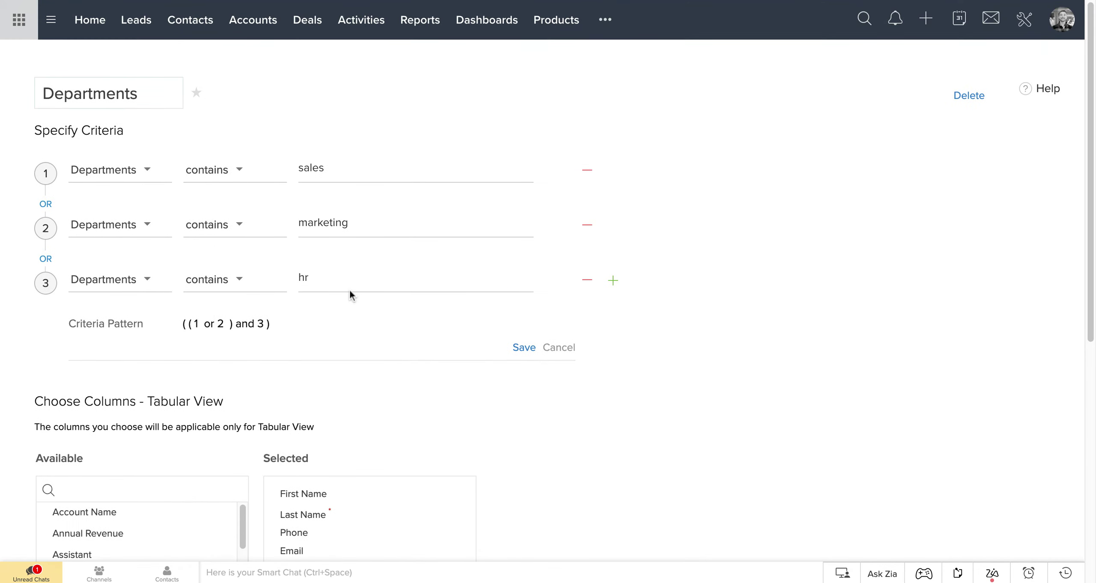
{"action": "scroll", "coordinate": [349, 289], "scroll_direction": "down", "scroll_amount": 5}
{"action": "left_click", "coordinate": [208, 502]}
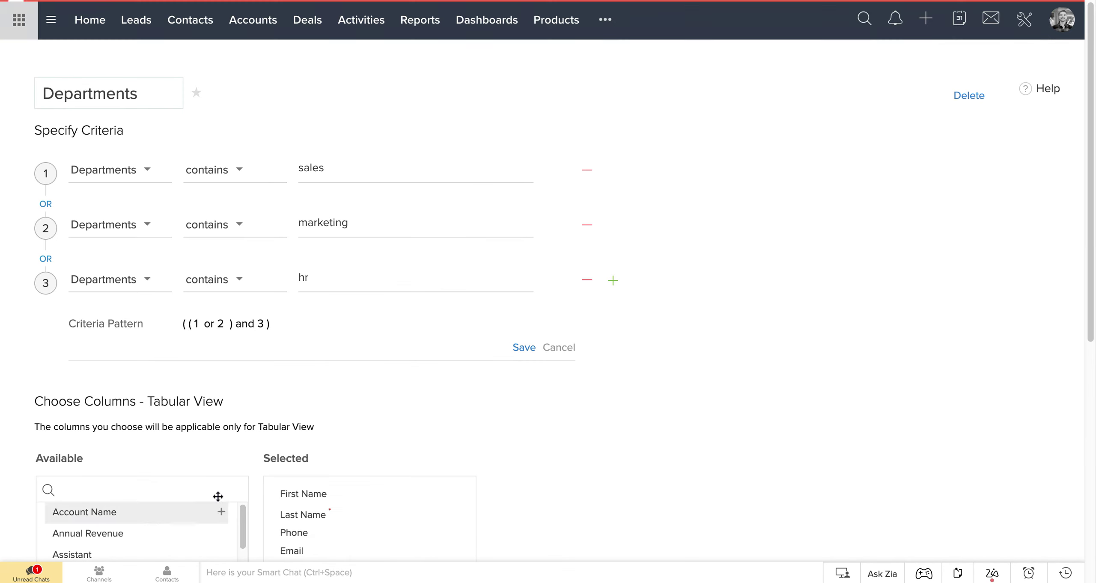